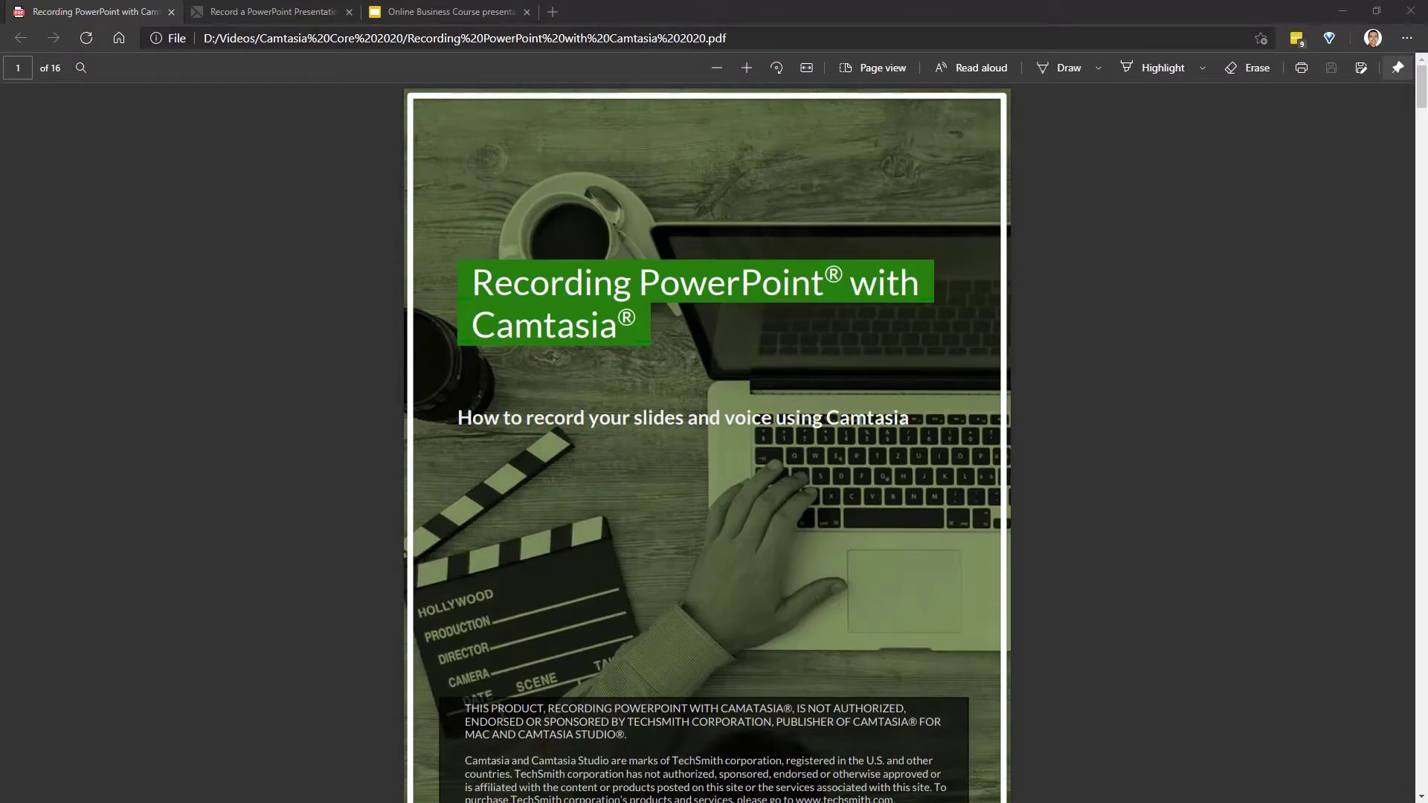
Scroll the Camtasia PDF guide in Edge to the page on importing PowerPoint slides.
left_click_drag(1420, 91, 1424, 774)
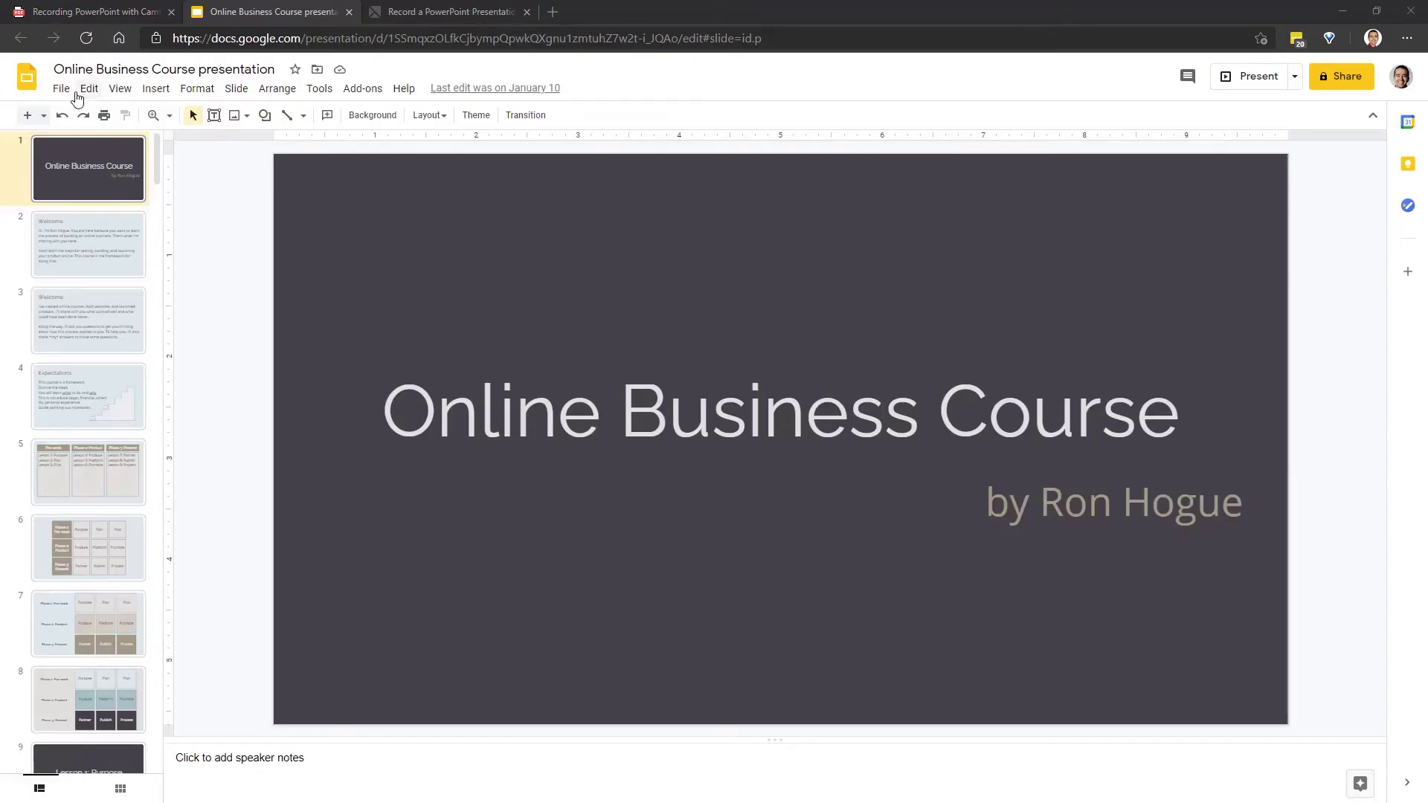
Download the Online Business Course deck from Google Slides as a Microsoft PowerPoint (.pptx) file.
left_click(63, 89)
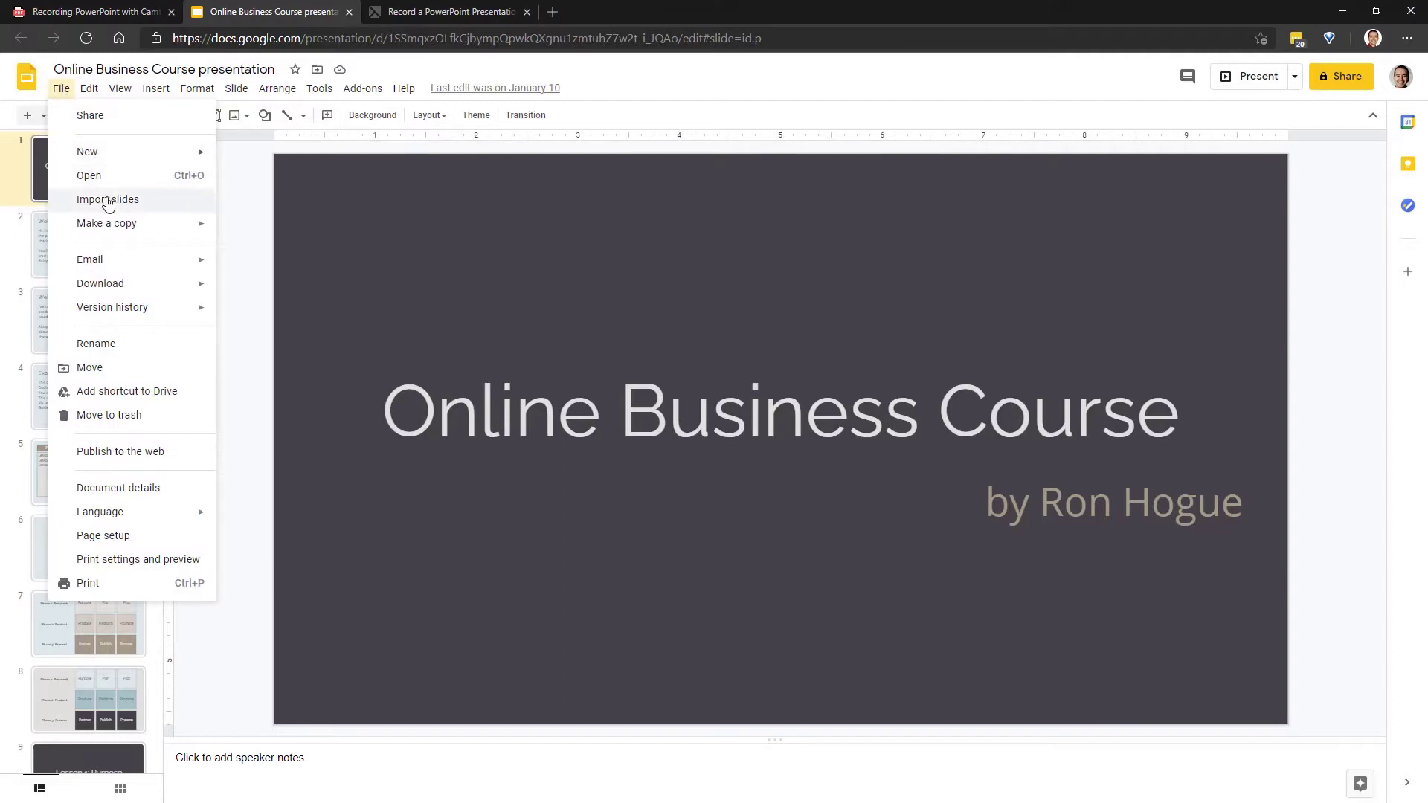
mouse_move(123, 285)
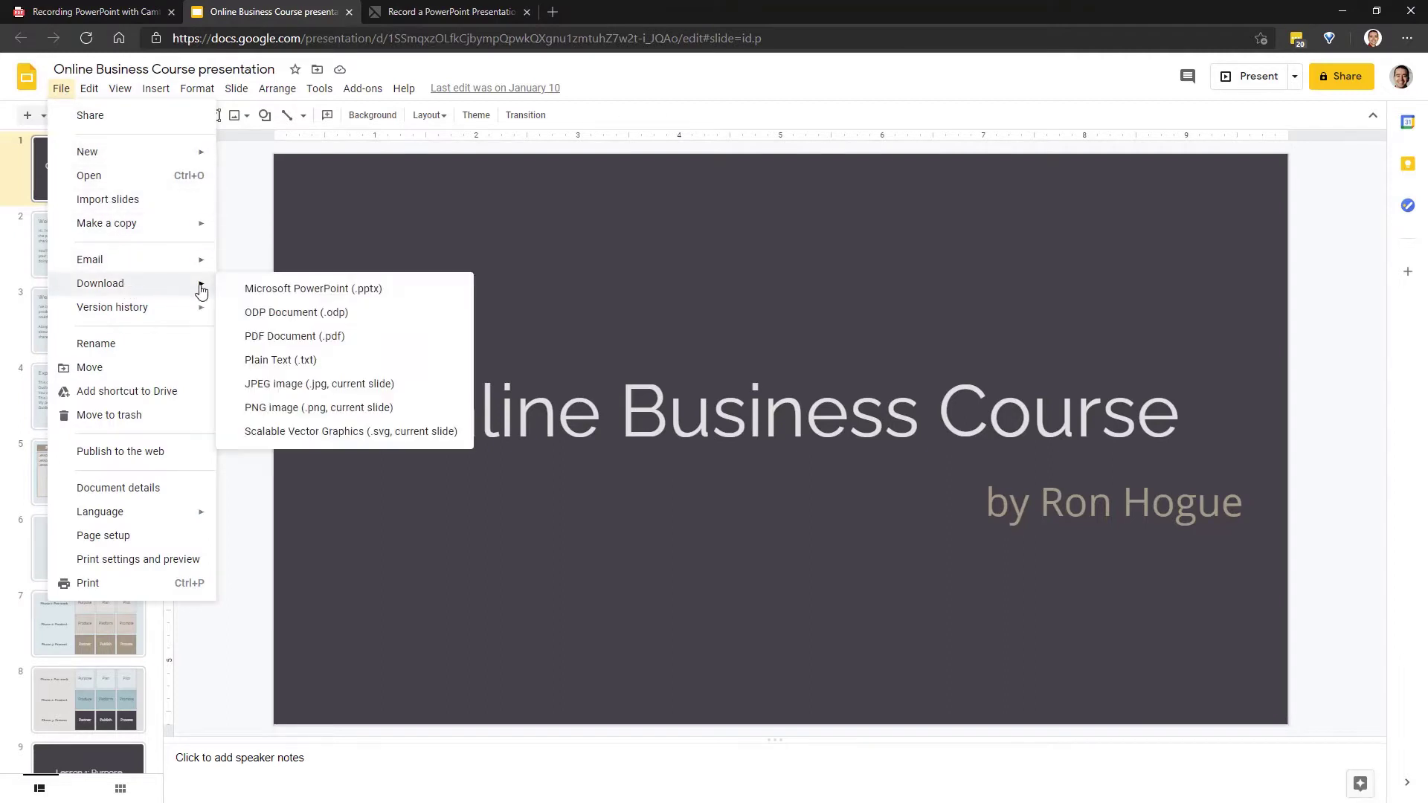
left_click(334, 295)
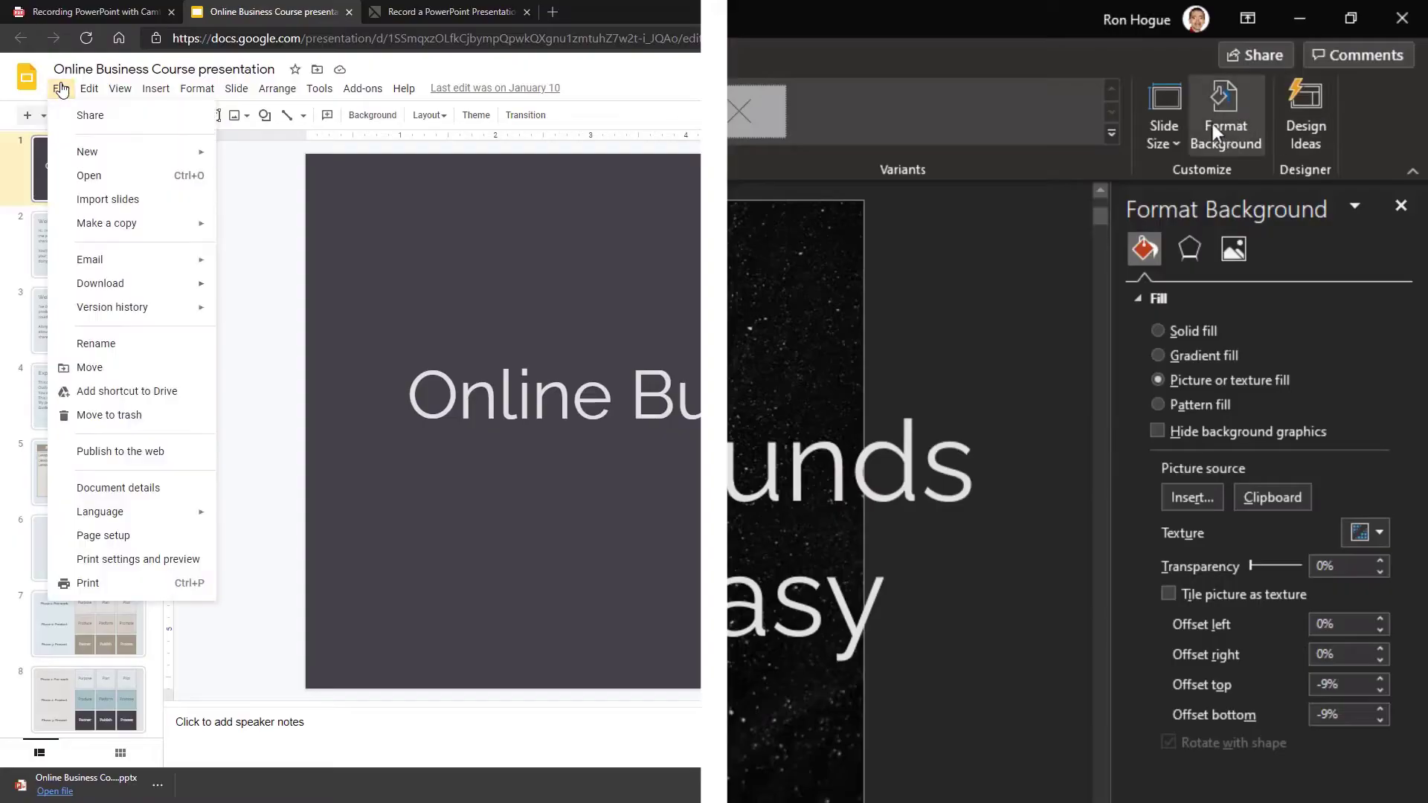
Bring up the Slide Size options listing the standard and widescreen page sizes.
left_click(1163, 135)
left_click(103, 536)
left_click(648, 393)
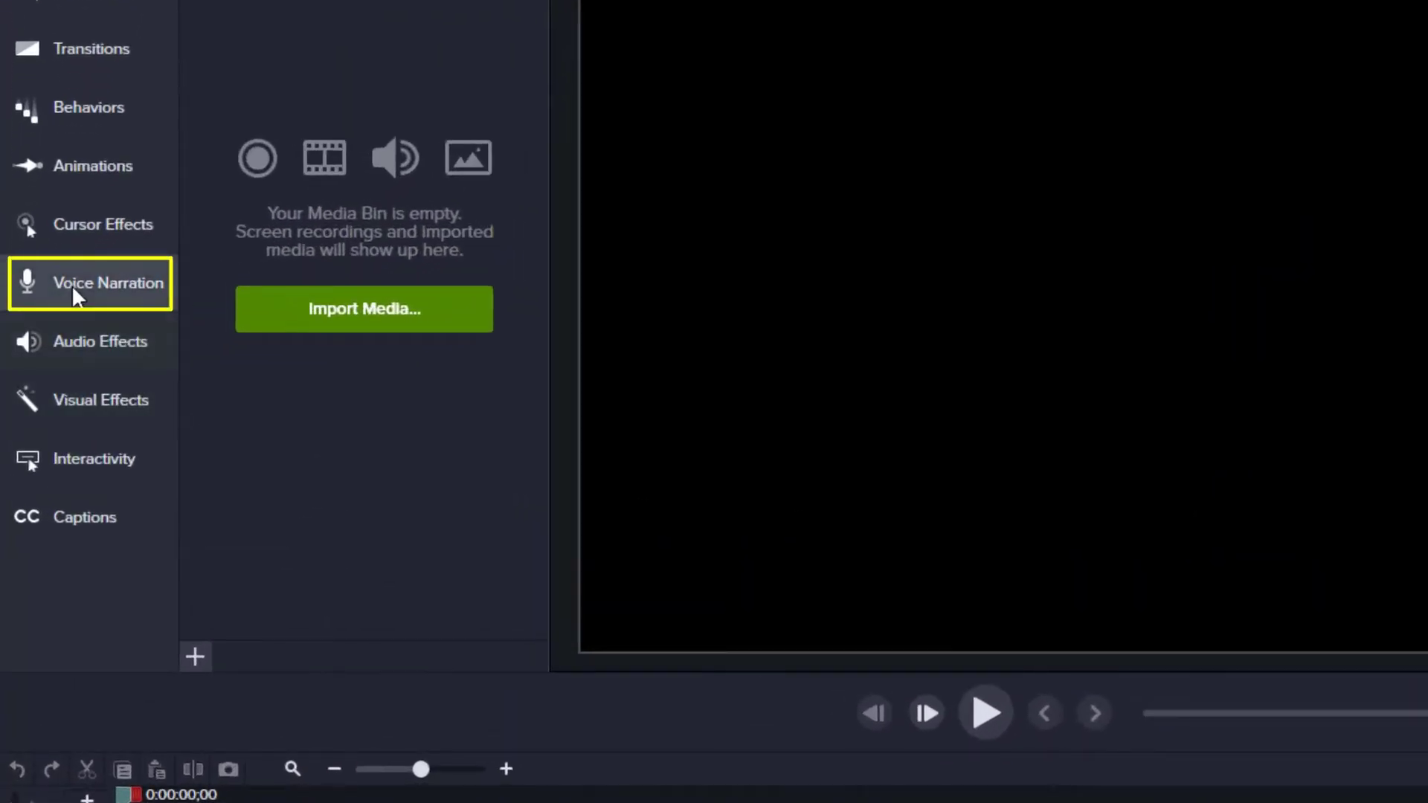
Set Voice Narration to the Yeti stereo microphone and adjust its recording level.
left_click(76, 296)
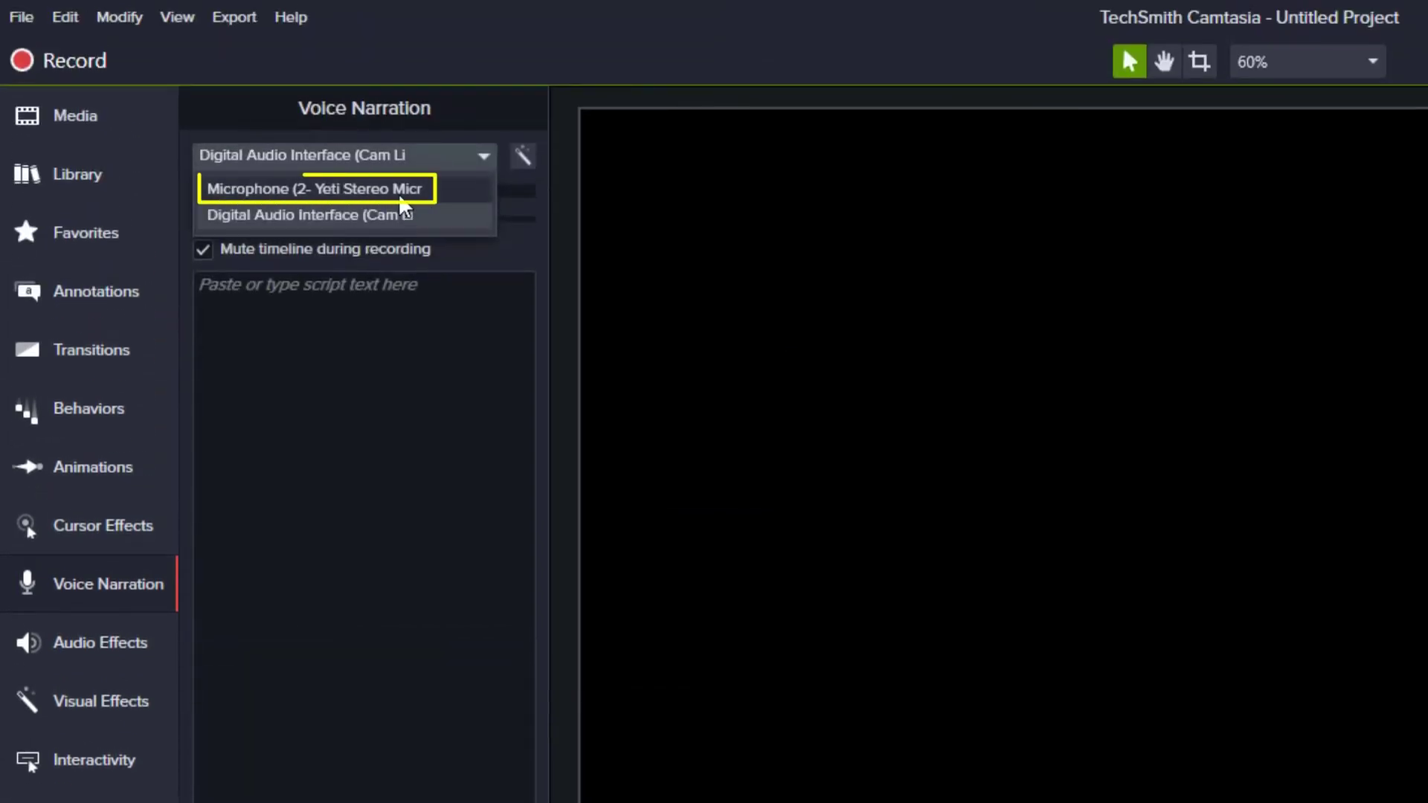
left_click(399, 192)
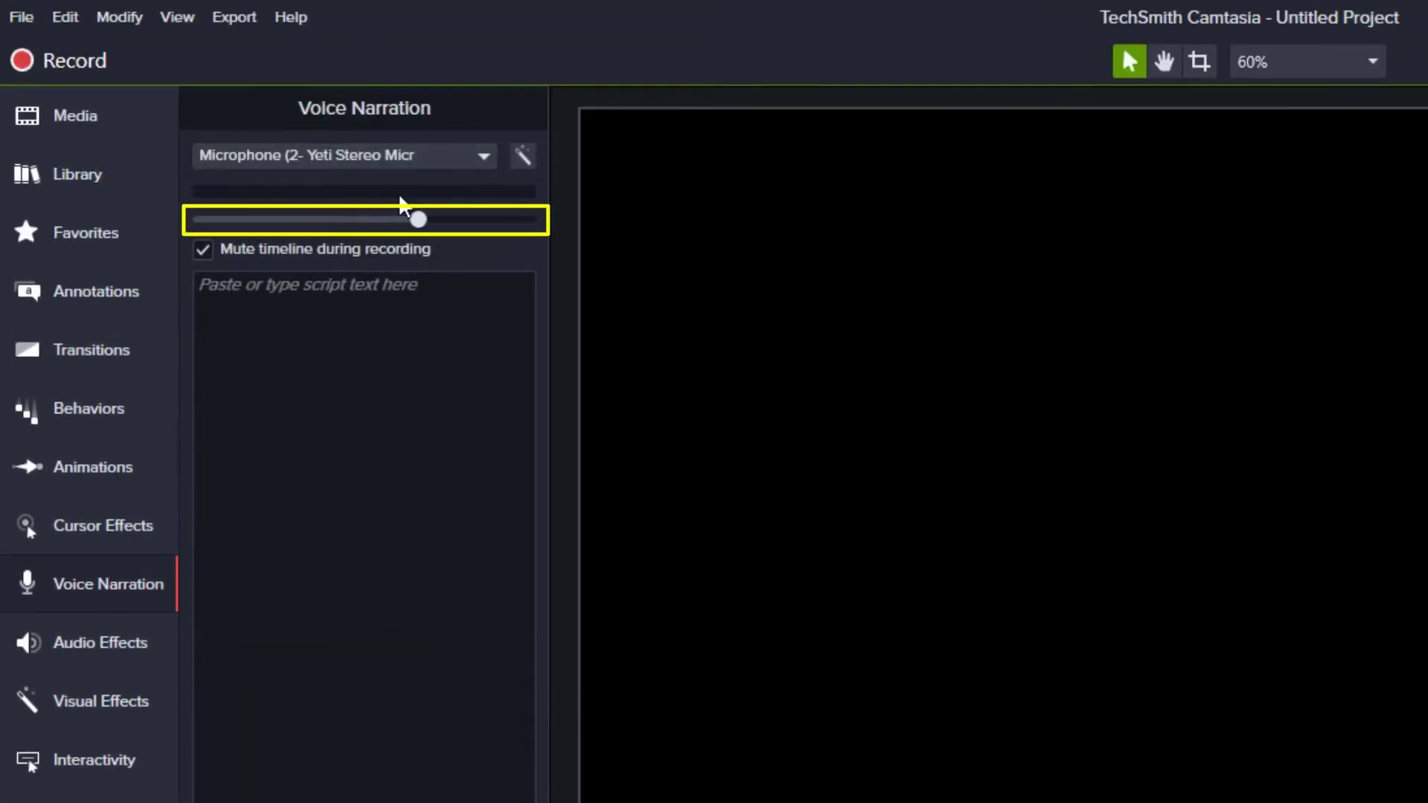
left_click_drag(418, 220, 307, 221)
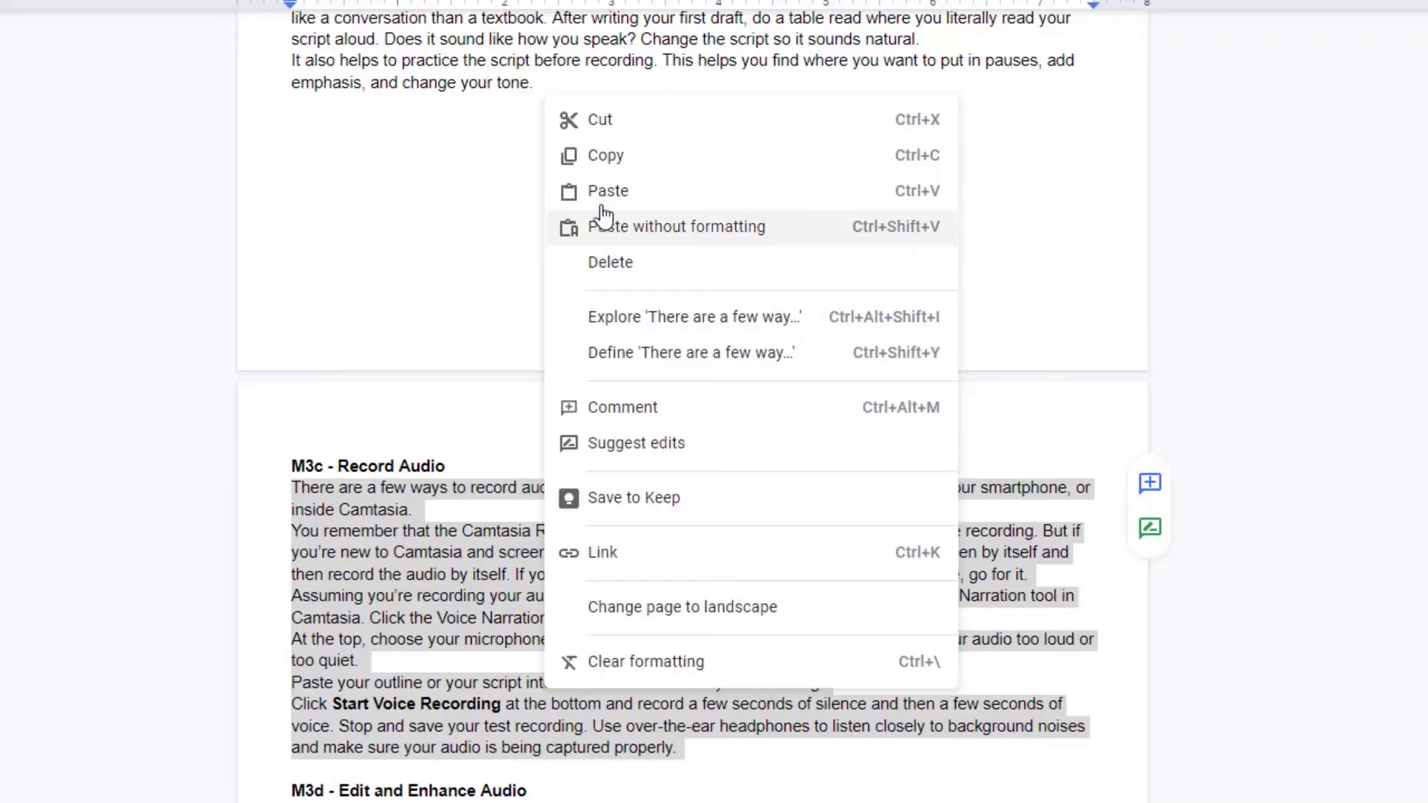
Paste the copied script into the narration text area and start voice recording.
left_click(614, 160)
key("alt+Tab")
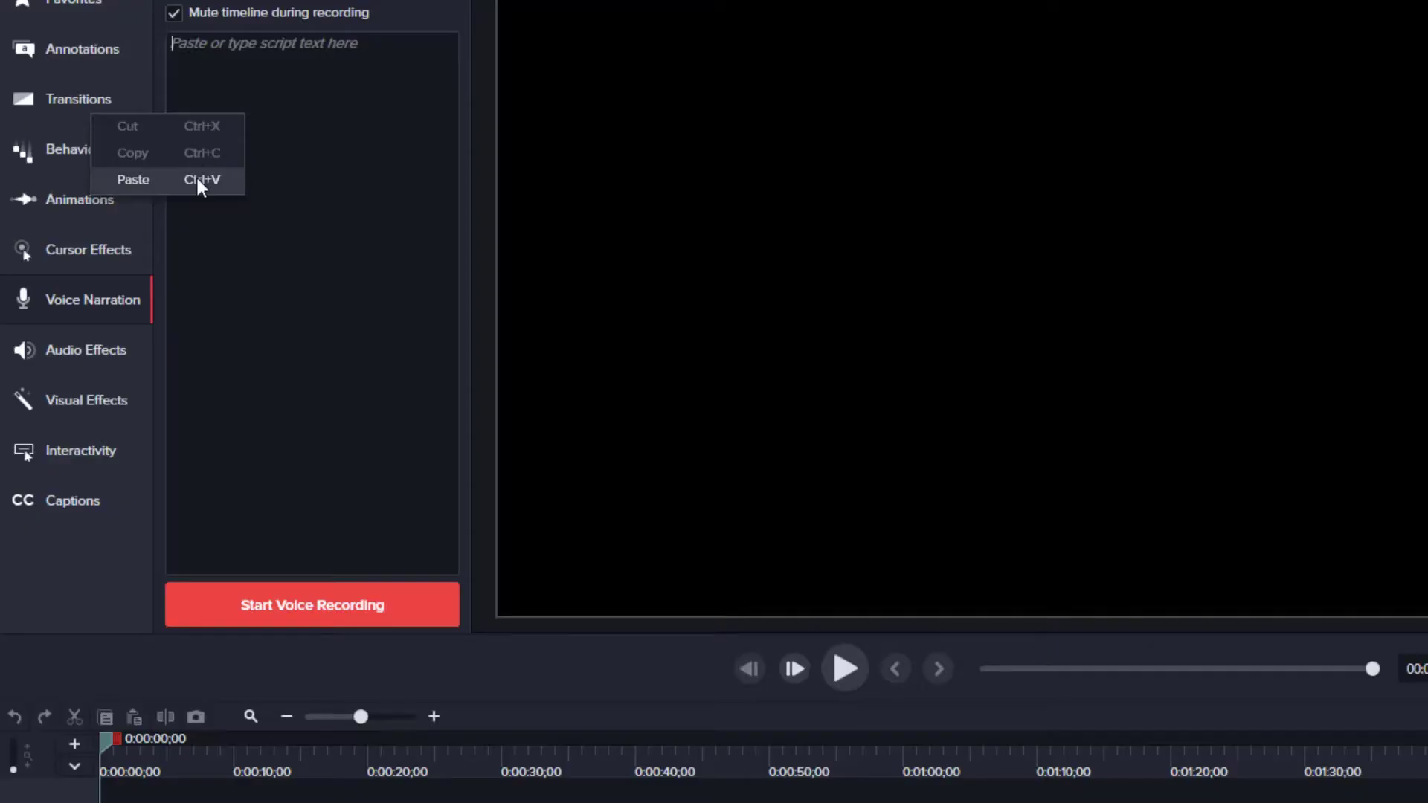
left_click(198, 177)
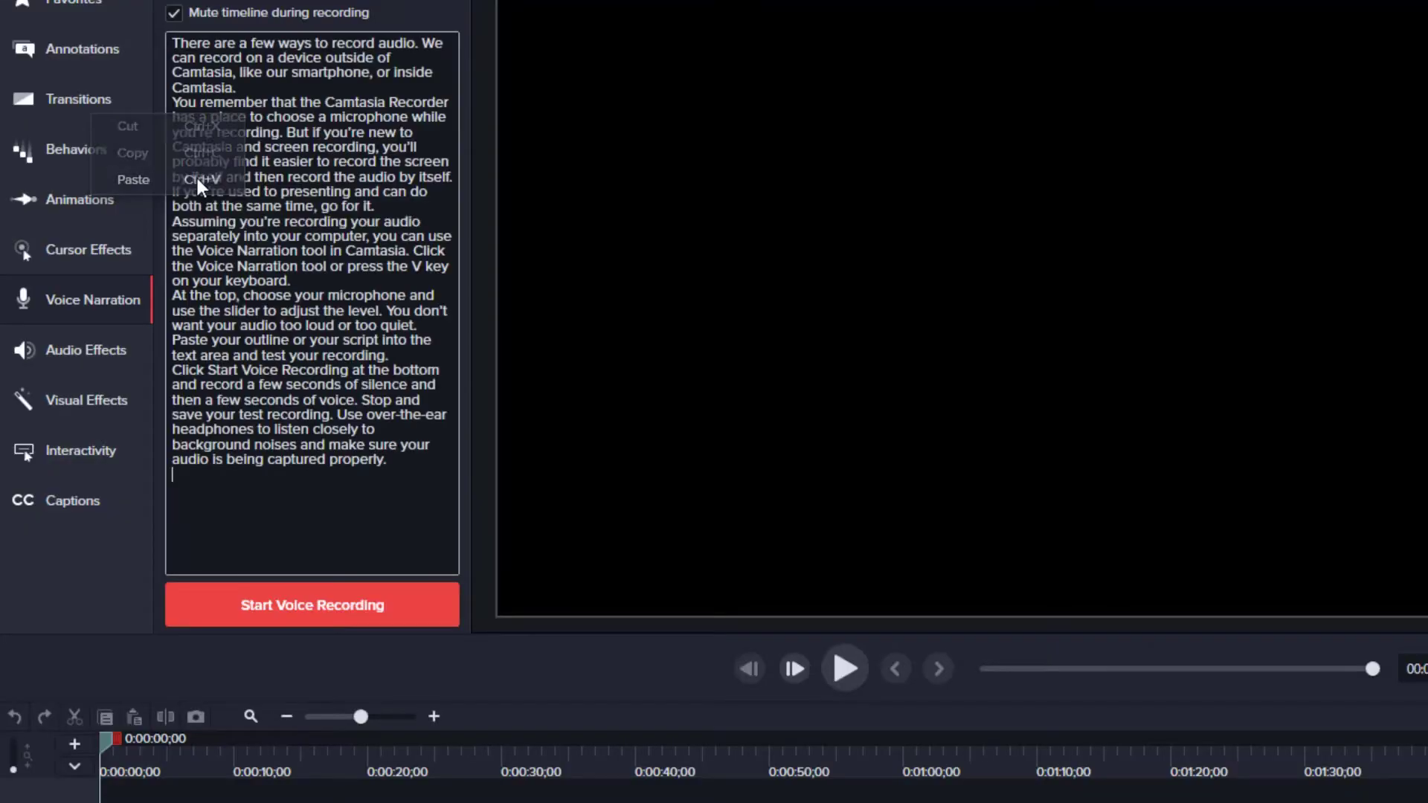
left_click(407, 614)
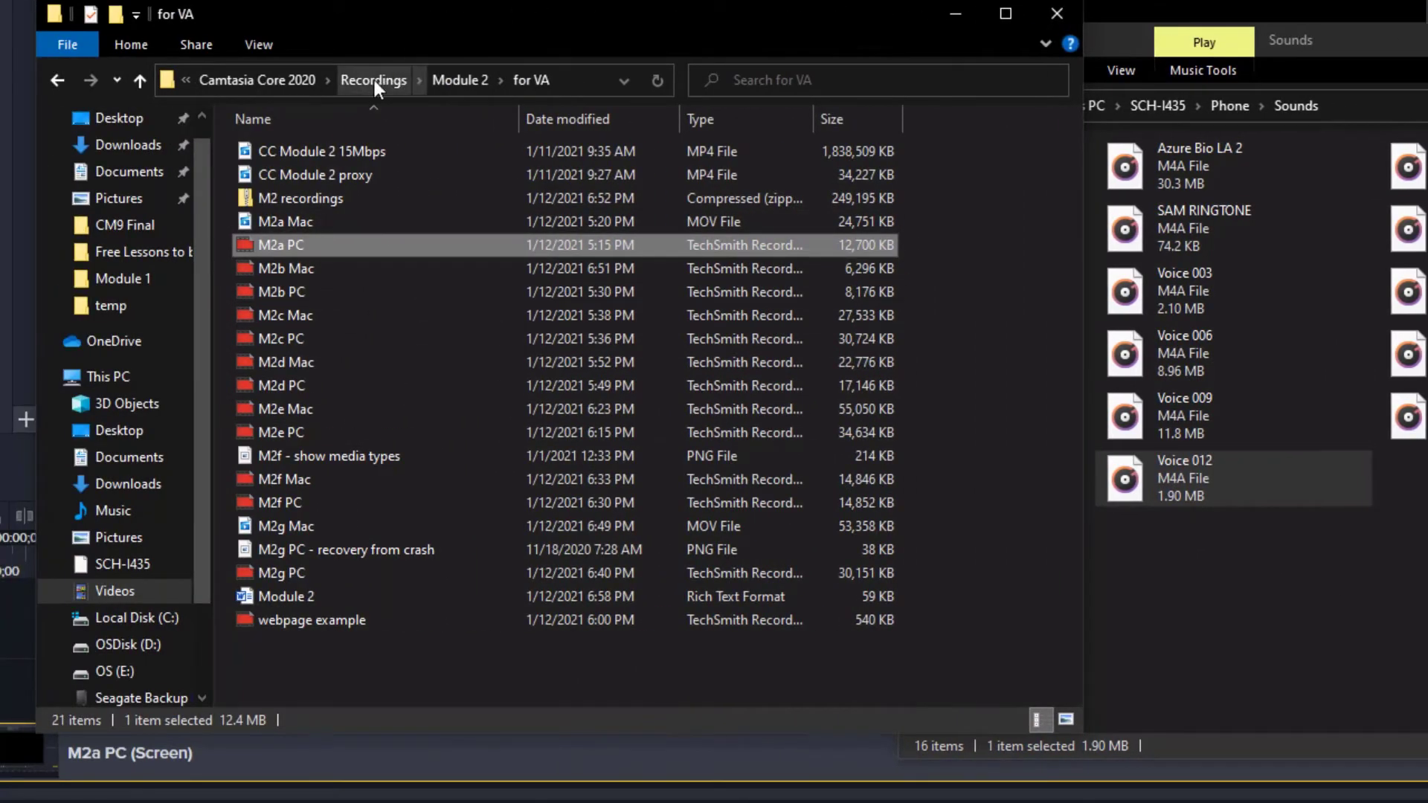
Import Voice 012 from Recordings > Module 3 into Camtasia's Media Bin.
left_click(377, 79)
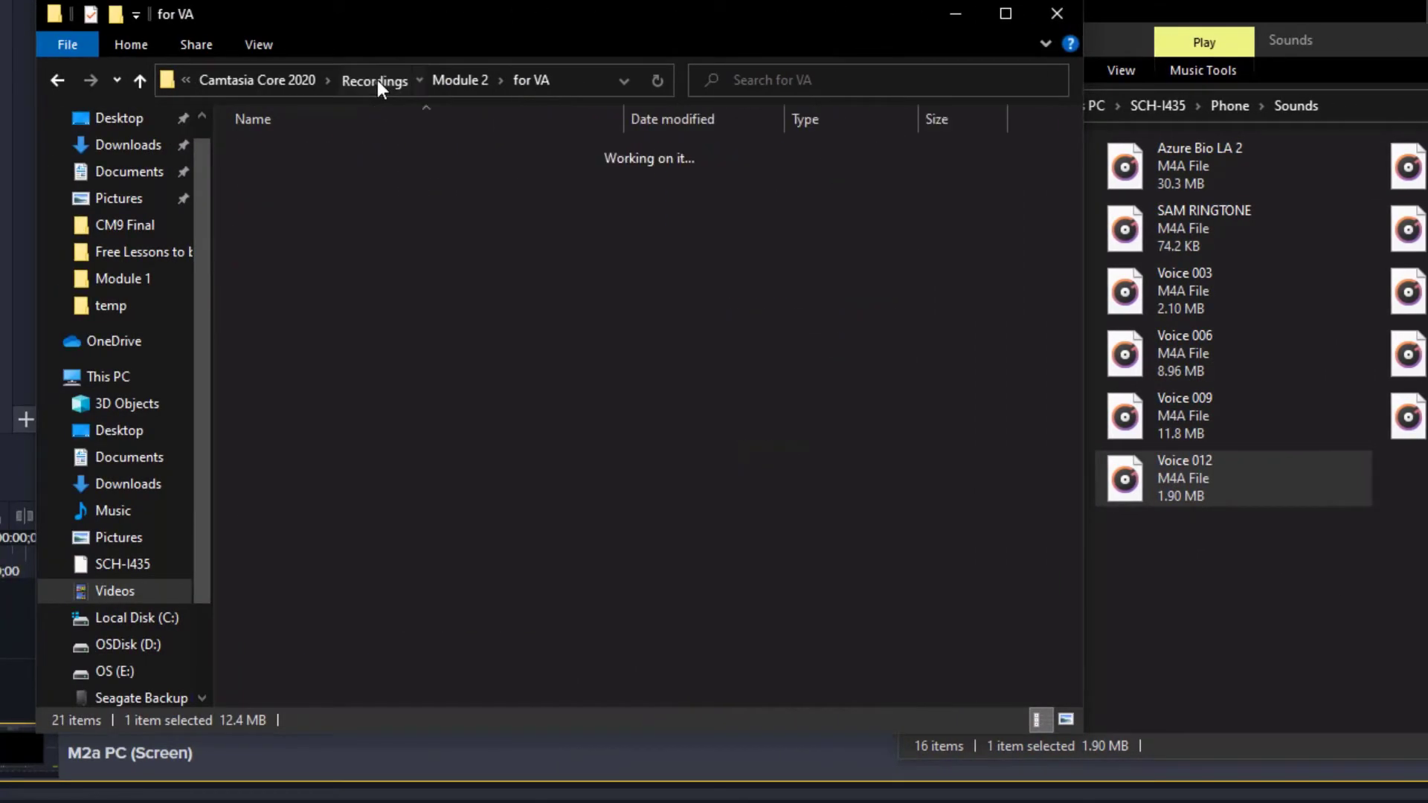
double_click(299, 221)
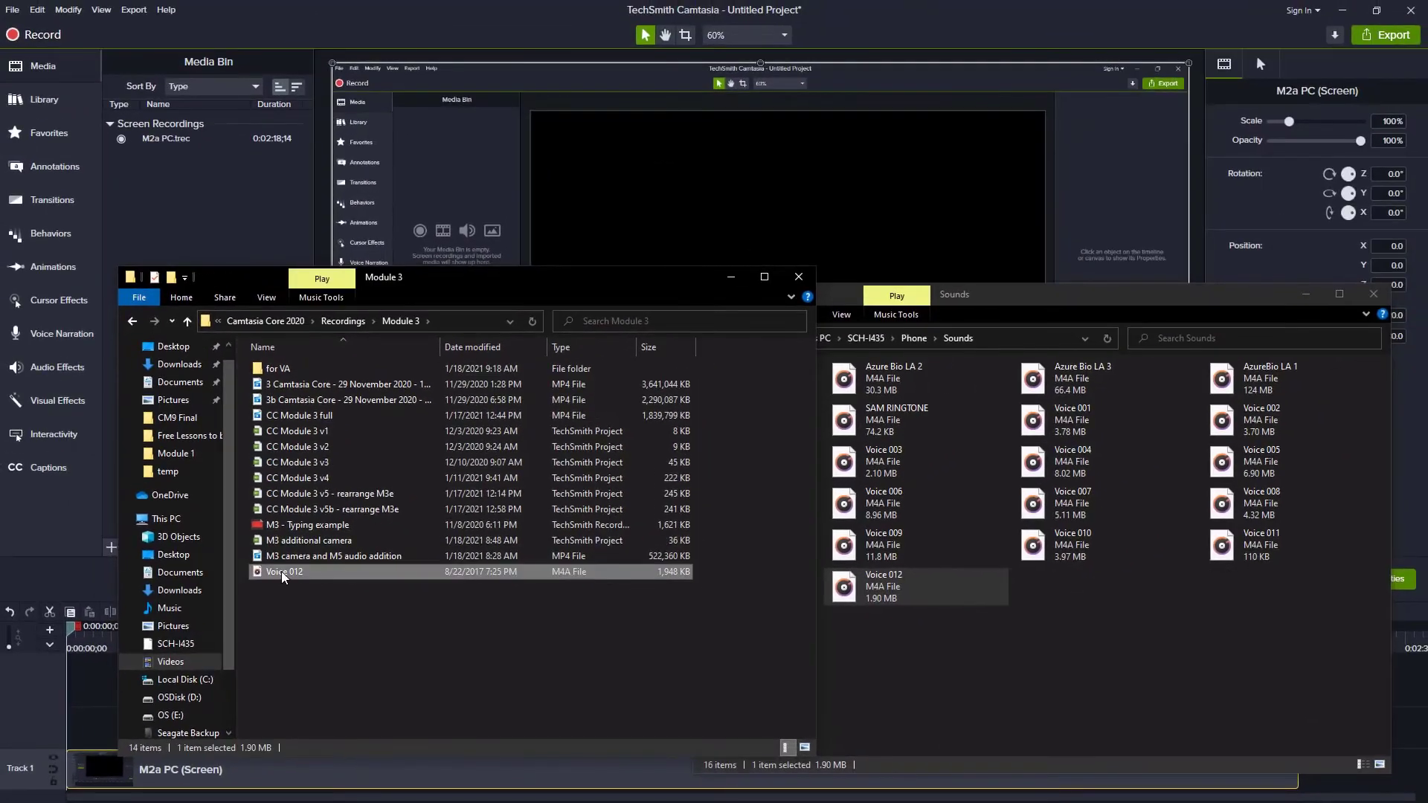
left_click_drag(284, 577, 208, 238)
left_click_drag(171, 173, 1376, 769)
Place the Voice 012 clip on Track 1 of the timeline.
left_click(957, 797)
left_click(958, 798)
left_click_drag(958, 797, 1298, 781)
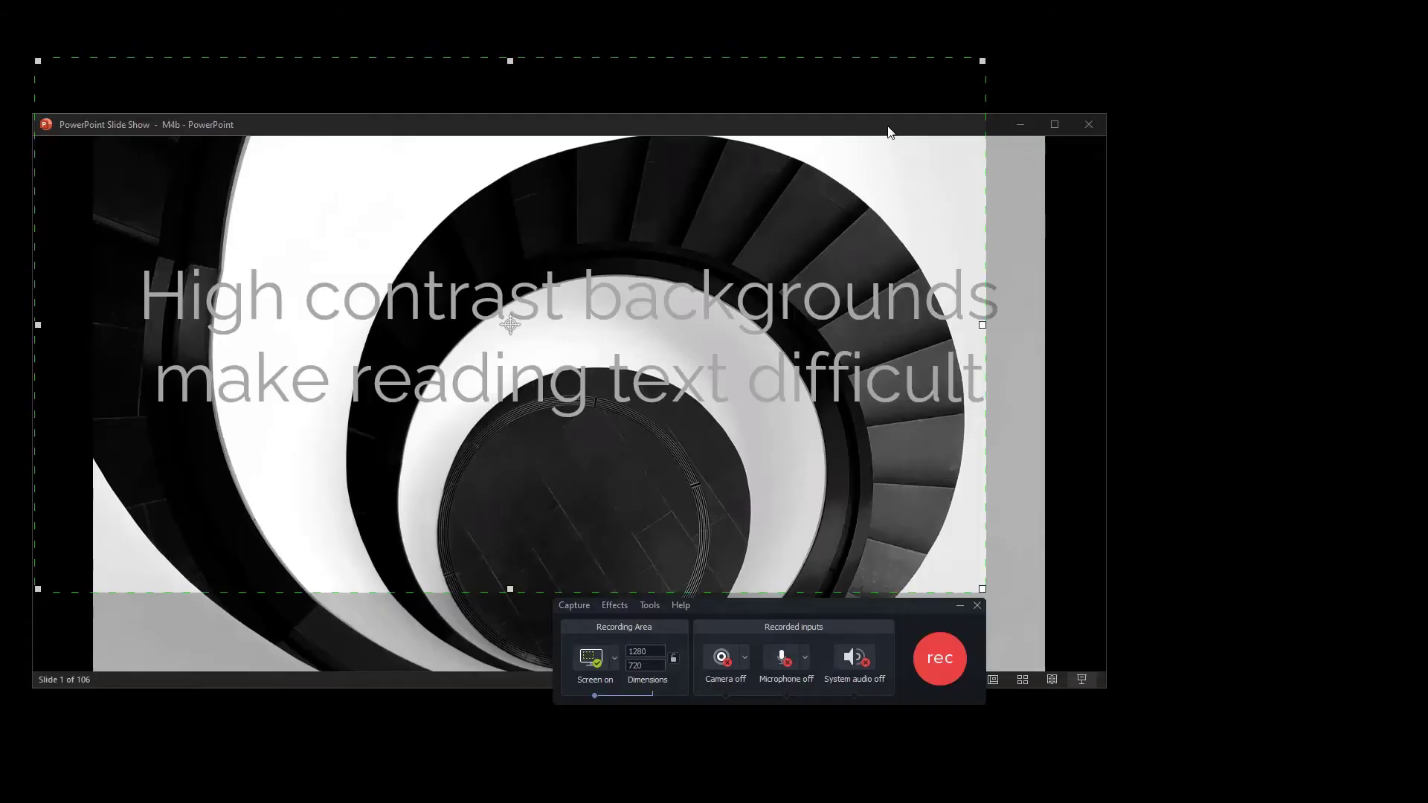
Set the slide show to Browsed by an individual (window) in Normal view.
left_click_drag(889, 133, 1009, 147)
left_click(1112, 694)
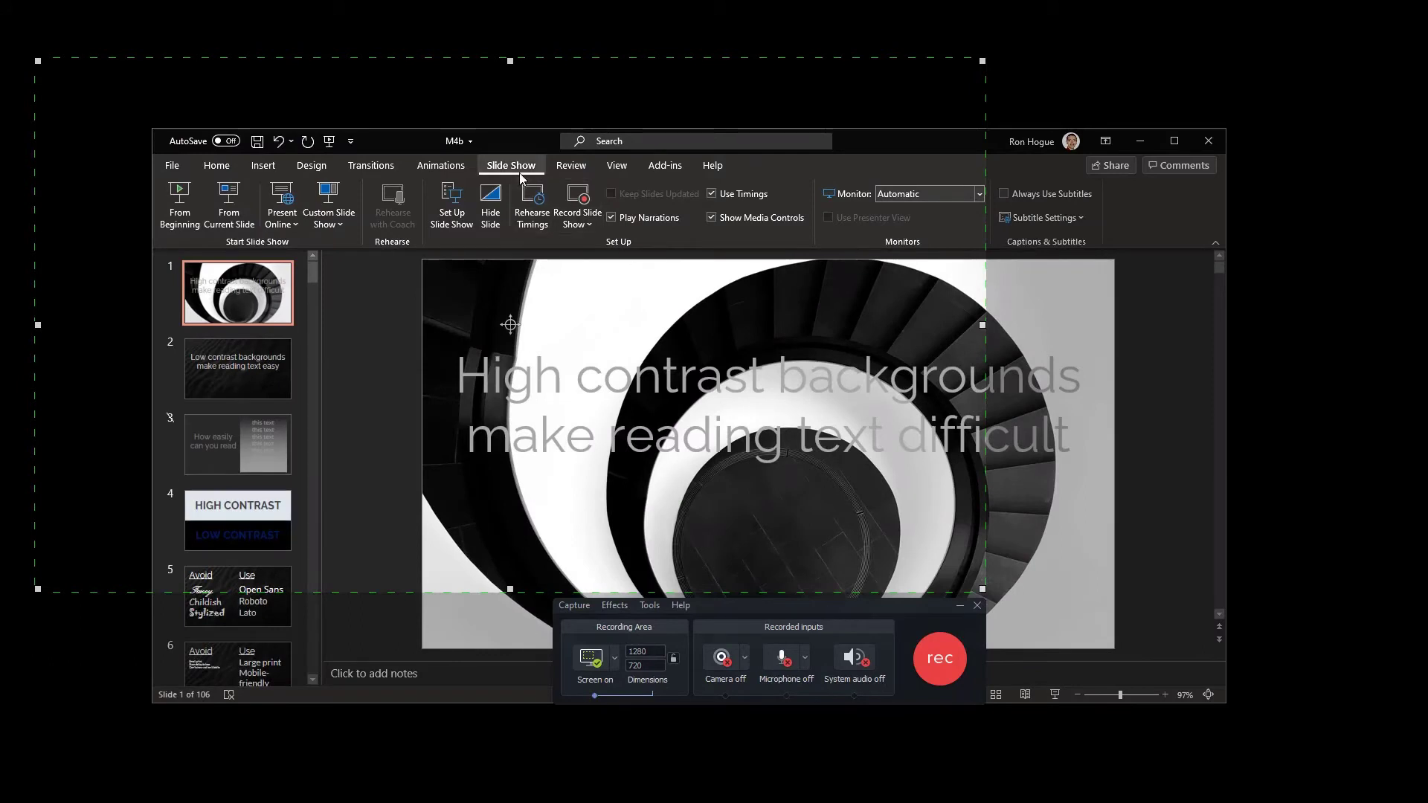
left_click(453, 214)
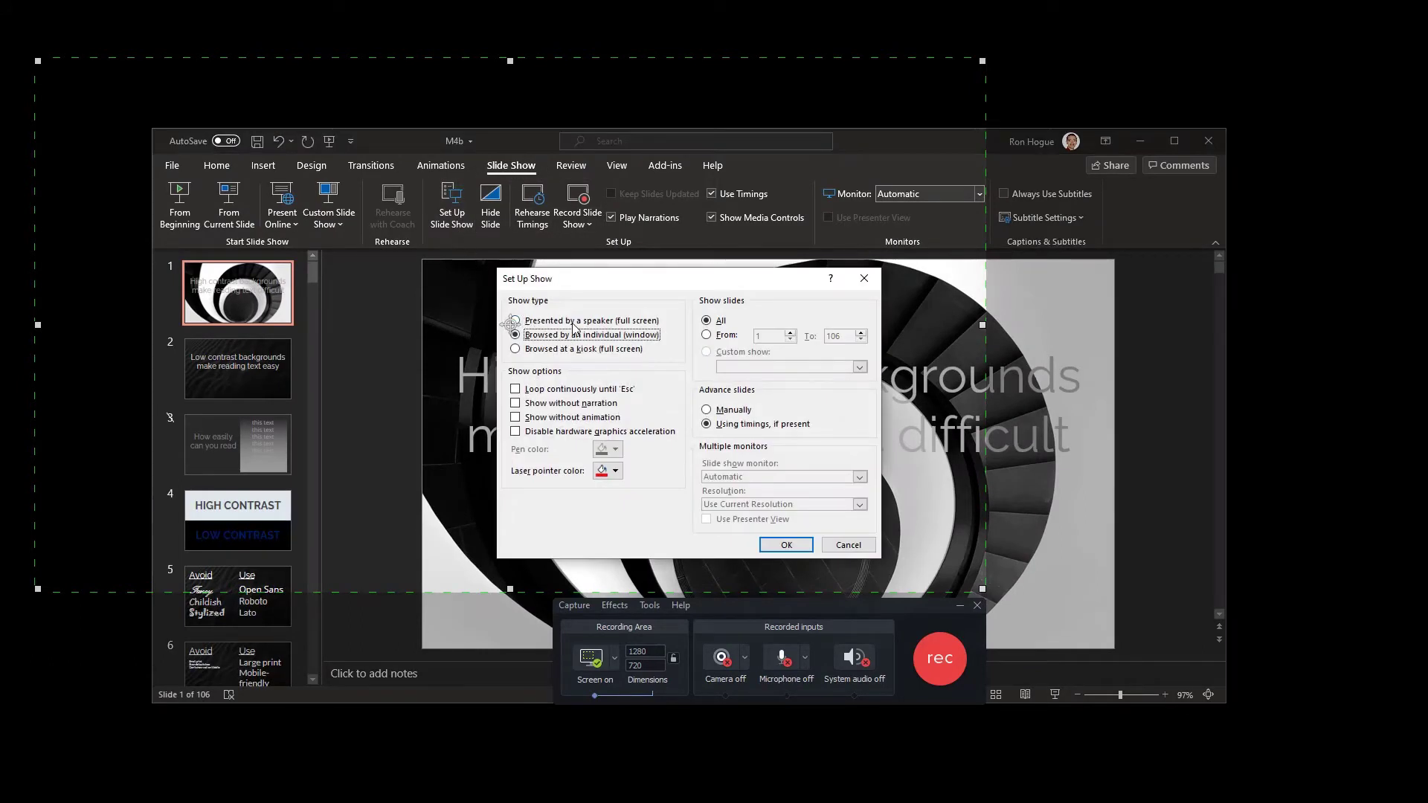
left_click(785, 547)
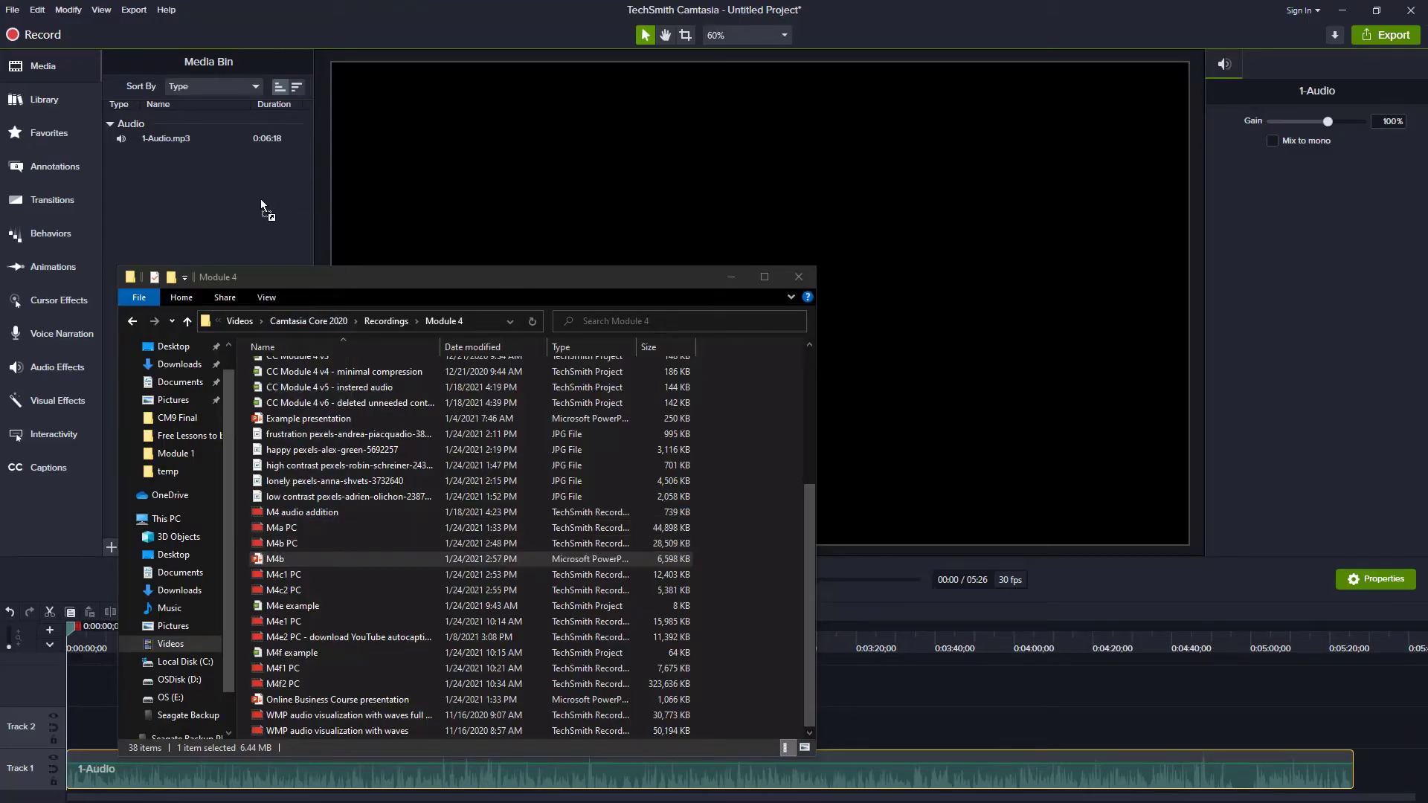
Import the M4b.pptx slides into the Media Bin and put 01-M4b at the start of Track 2.
left_click_drag(261, 200, 260, 198)
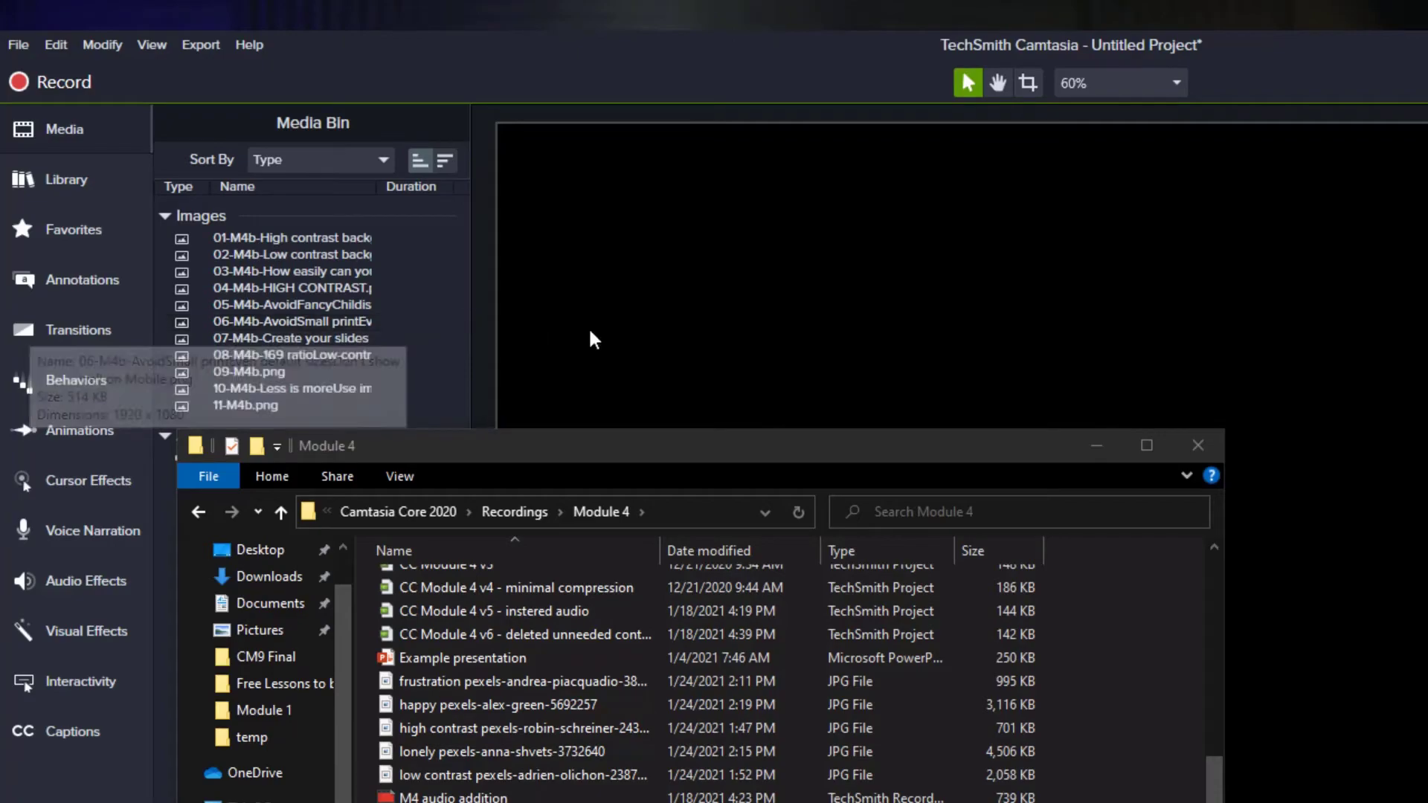
left_click_drag(280, 237, 229, 802)
left_click_drag(229, 610, 163, 695)
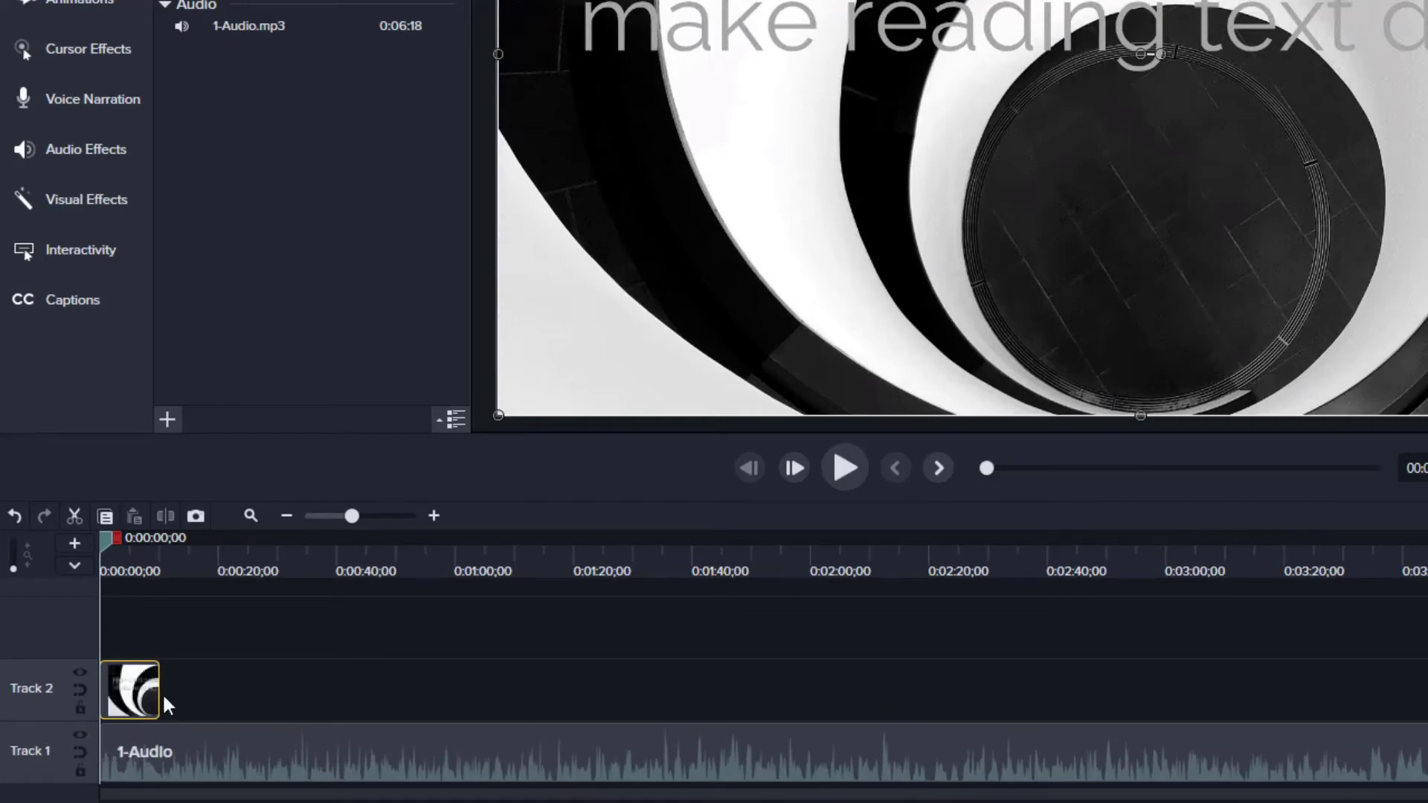
Add the following slides along Track 2, checking the 15-second default image duration in Preferences.
left_click_drag(298, 9, 162, 697)
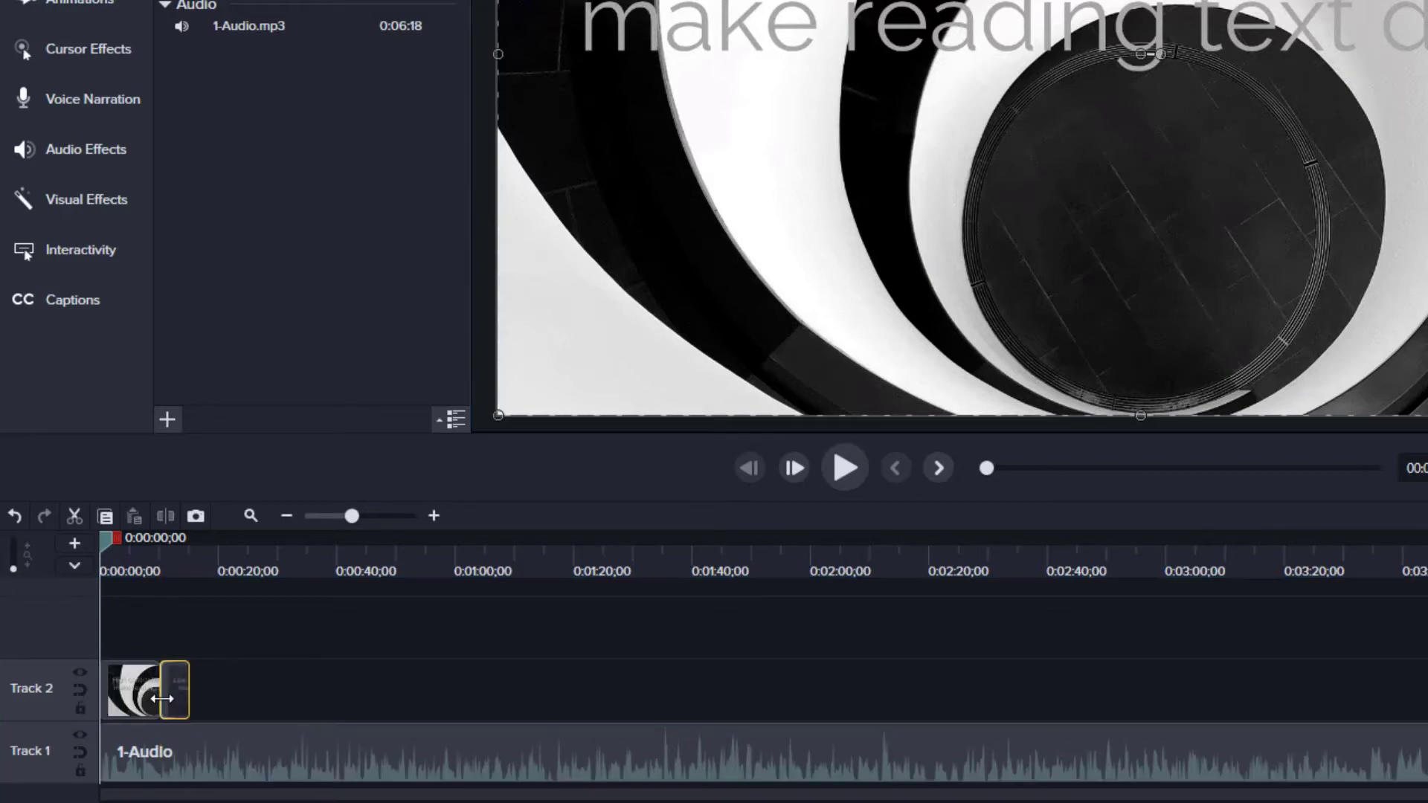
left_click(179, 563)
key("ctrl+comma")
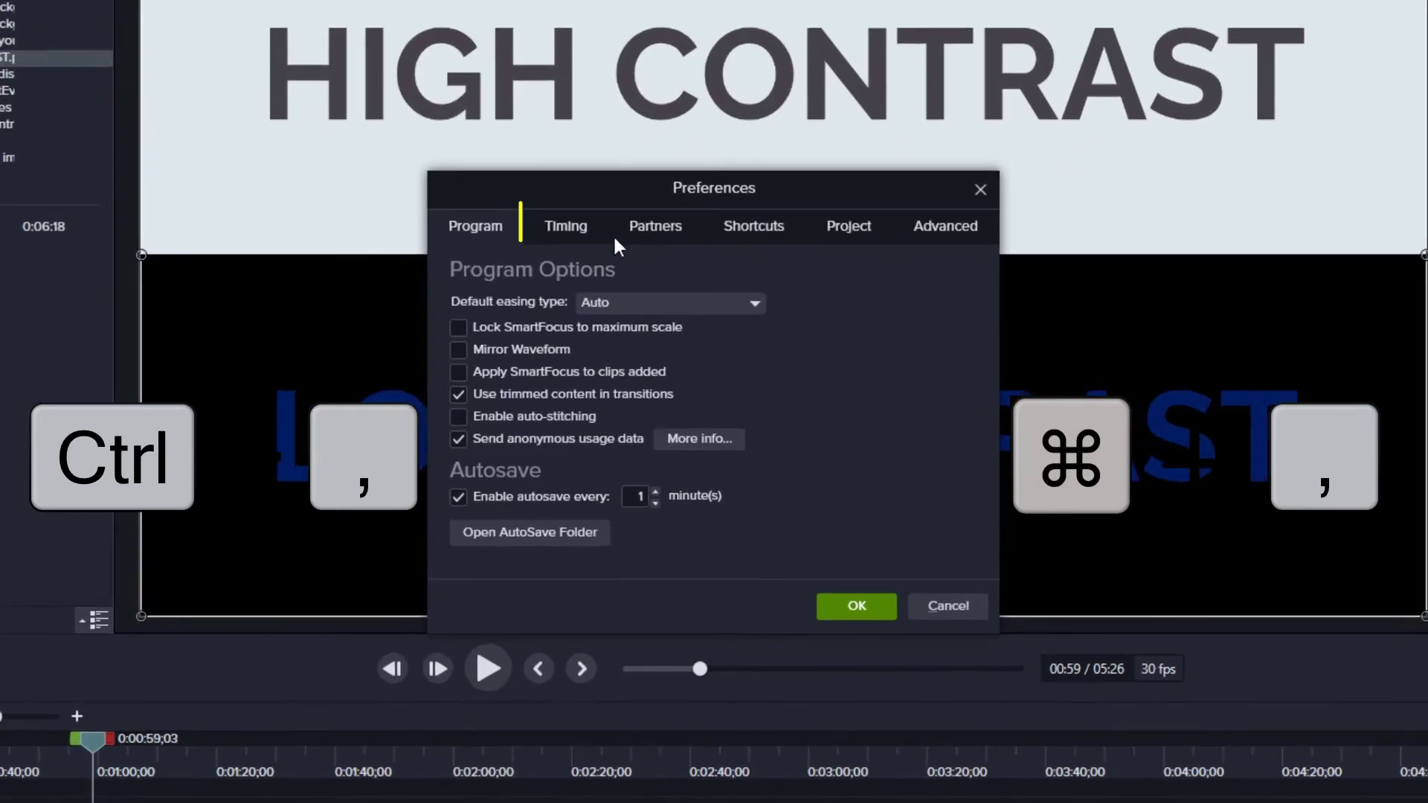
left_click(570, 229)
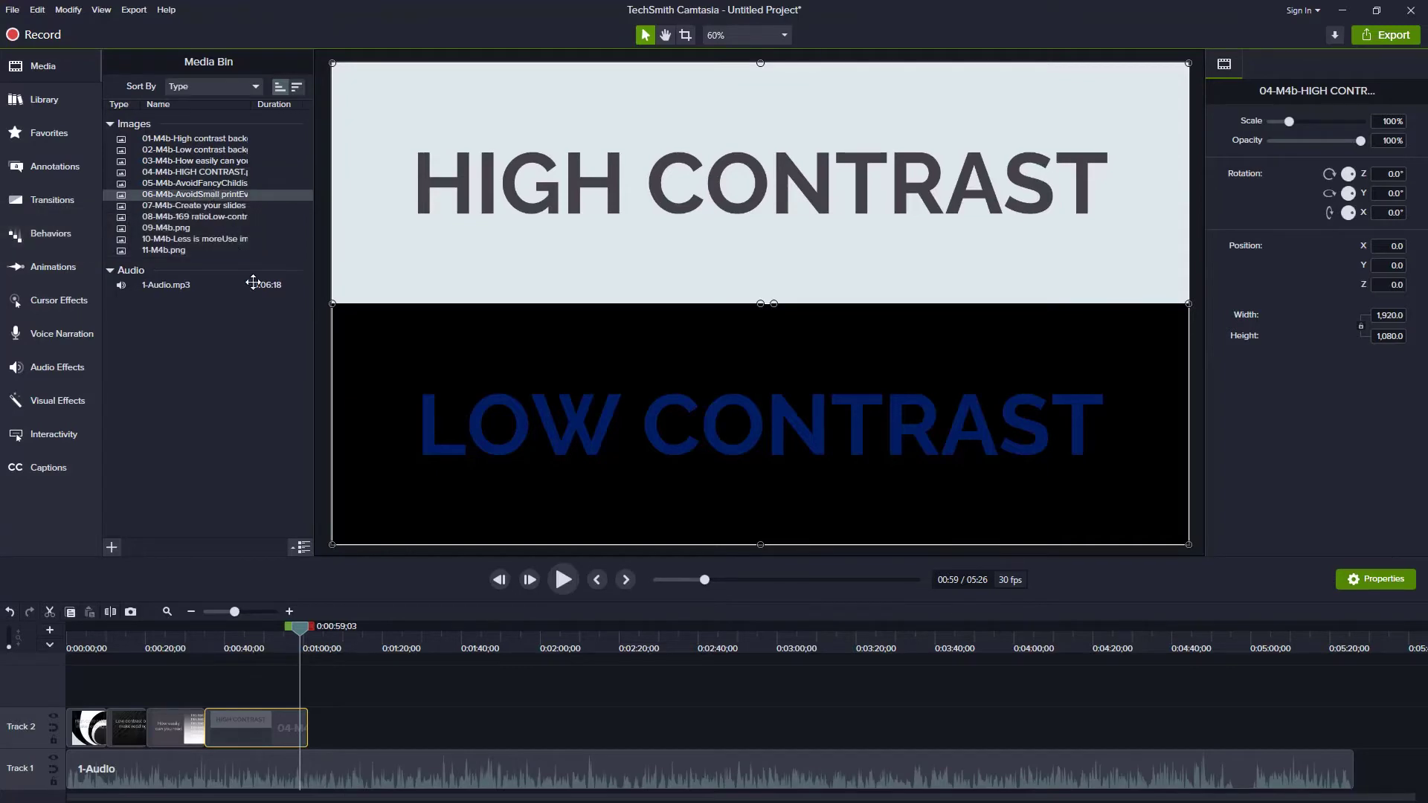
left_click_drag(271, 319, 312, 725)
left_click(324, 647)
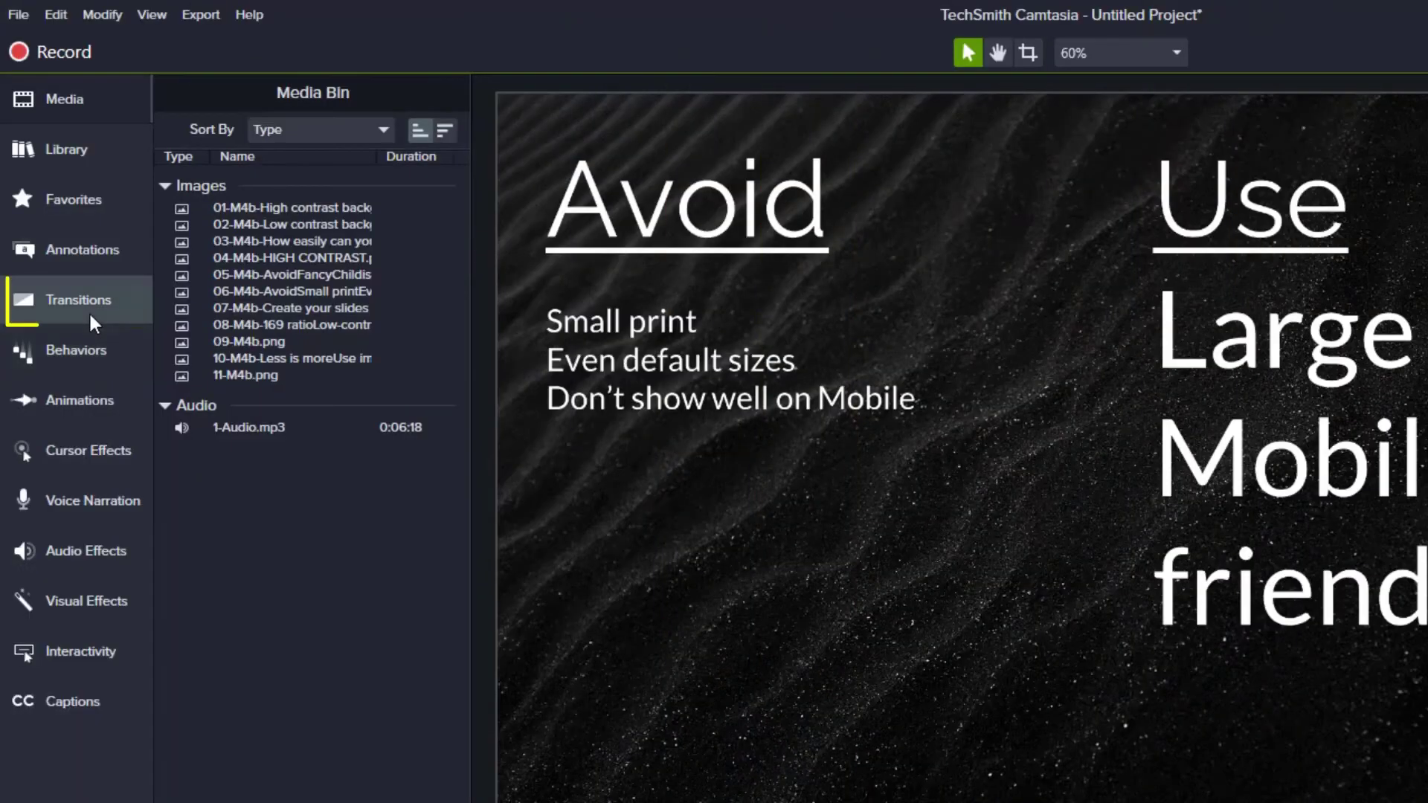
Open the Transitions gallery and preview the slide sequence.
left_click(92, 317)
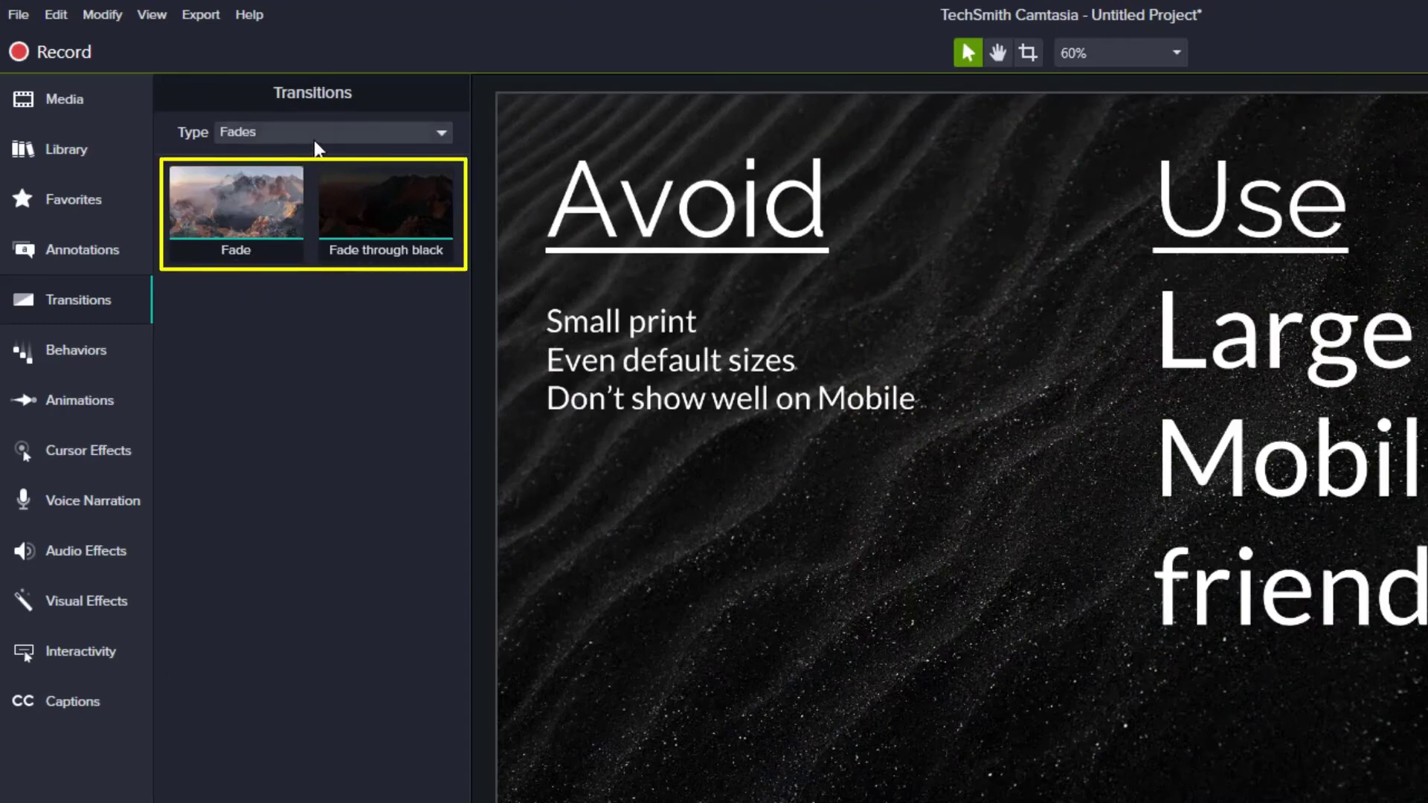
scroll(319, 141, "down", 1)
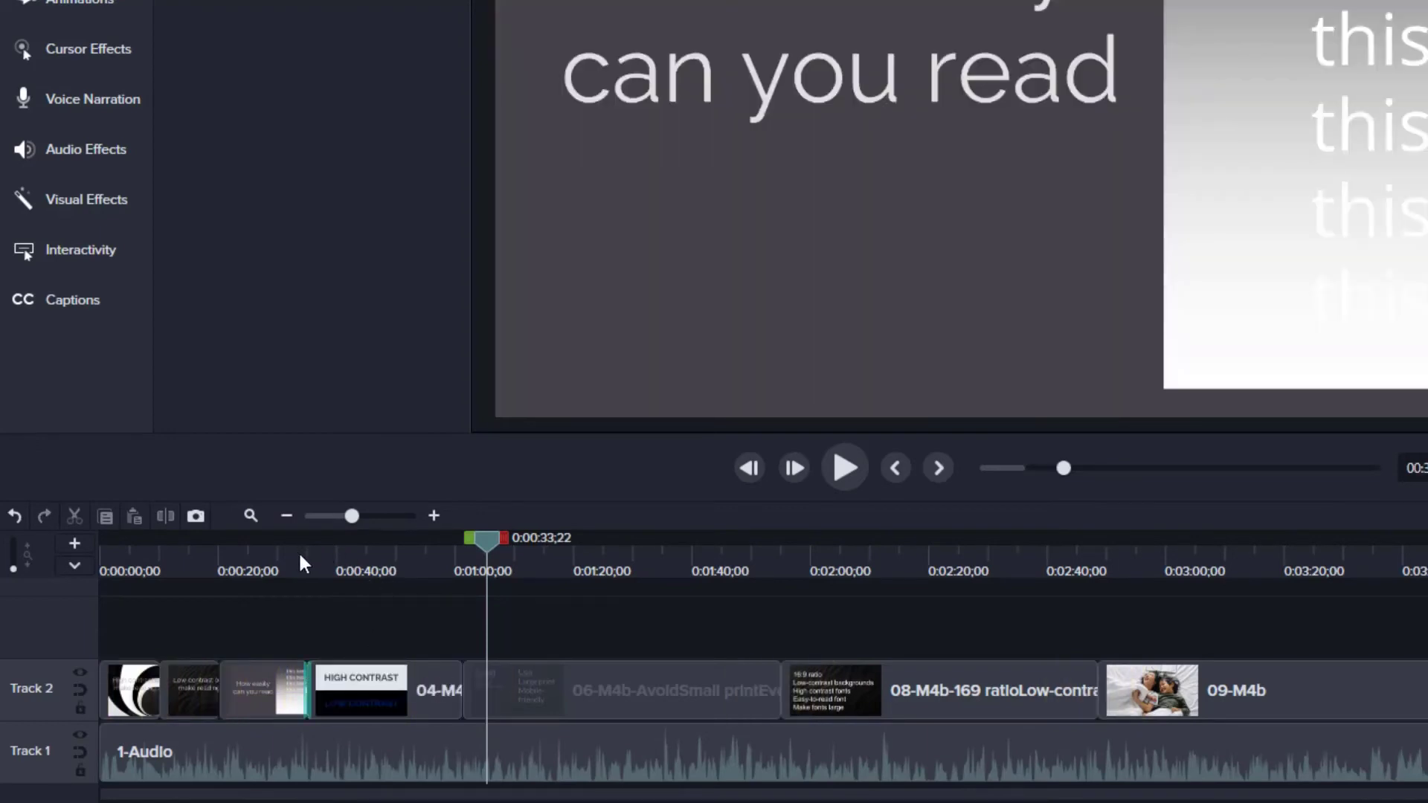
left_click(840, 457)
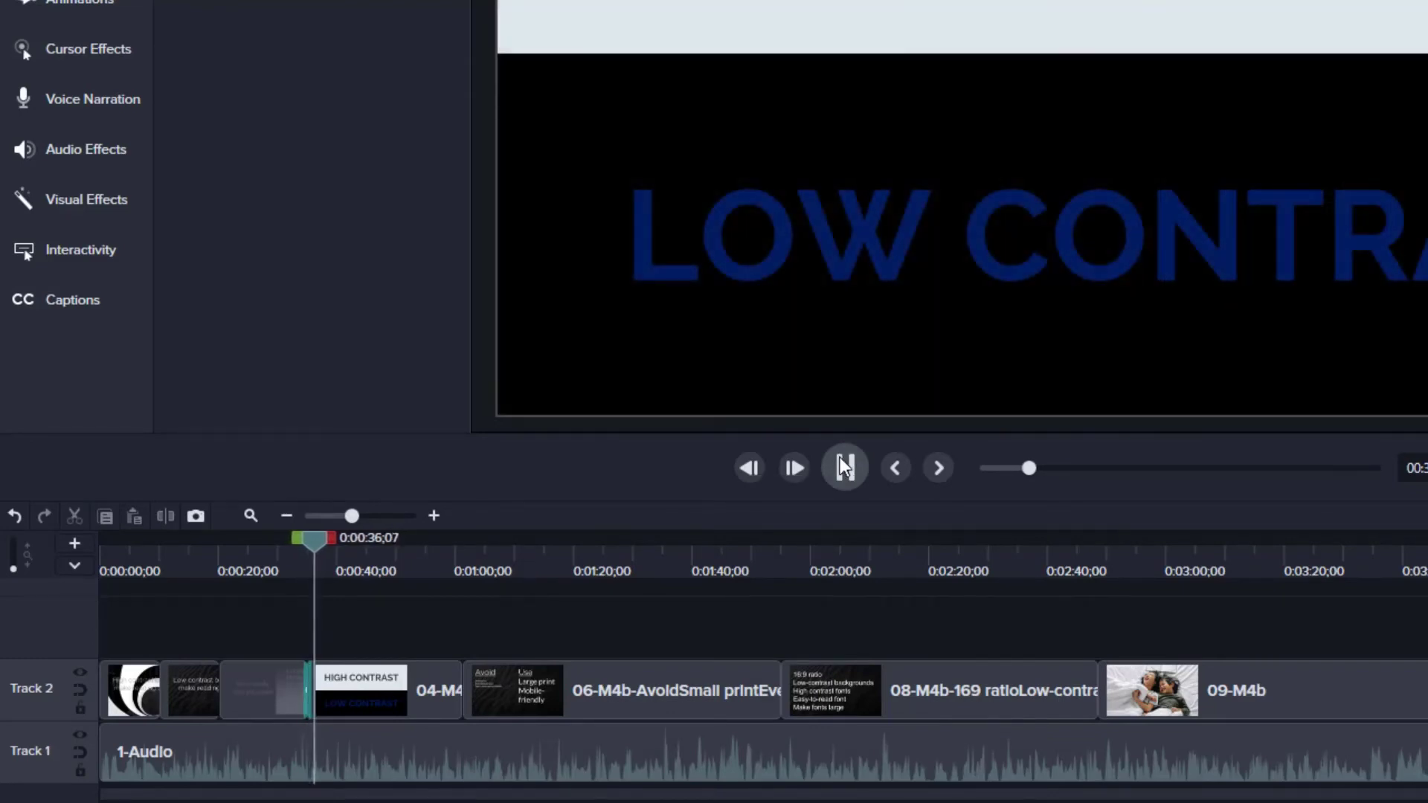
left_click(841, 457)
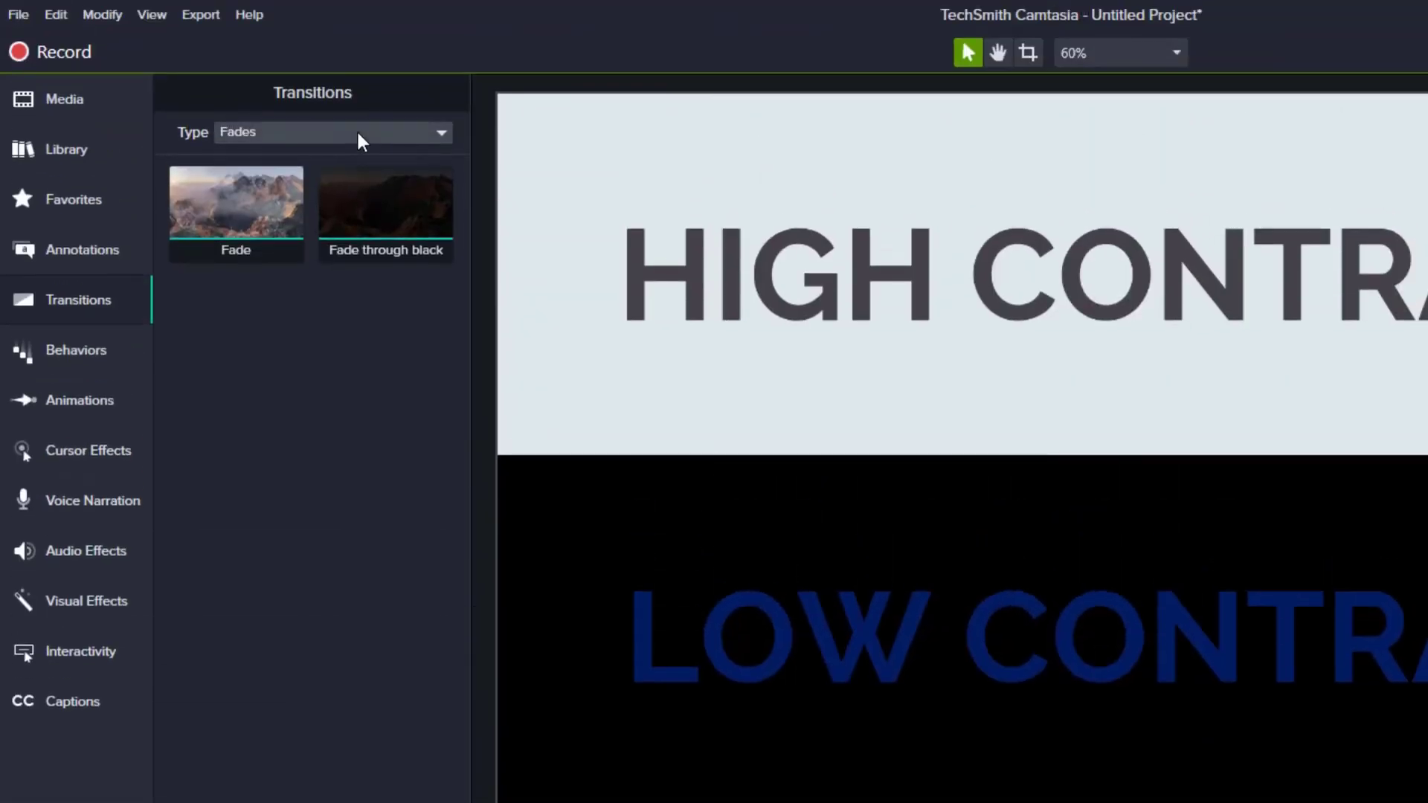
Drag the Movement set's Slide left transition in before the 04-M4b-HIGH CONTRAST slide.
left_click(356, 134)
left_click(287, 212)
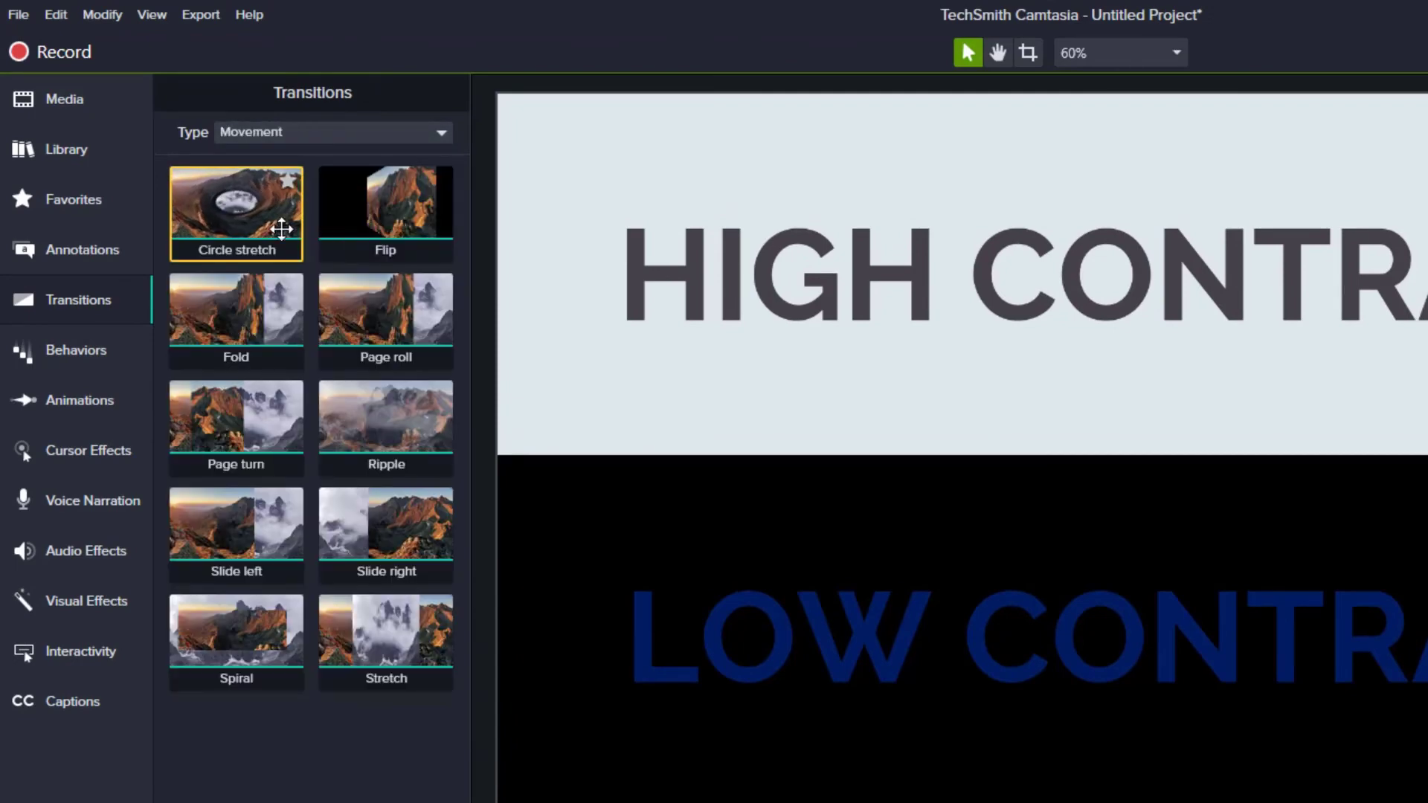
mouse_move(236, 524)
left_mouse_down()
mouse_move(255, 236)
mouse_move(307, 515)
mouse_move(287, 629)
mouse_move(305, 689)
left_mouse_up()
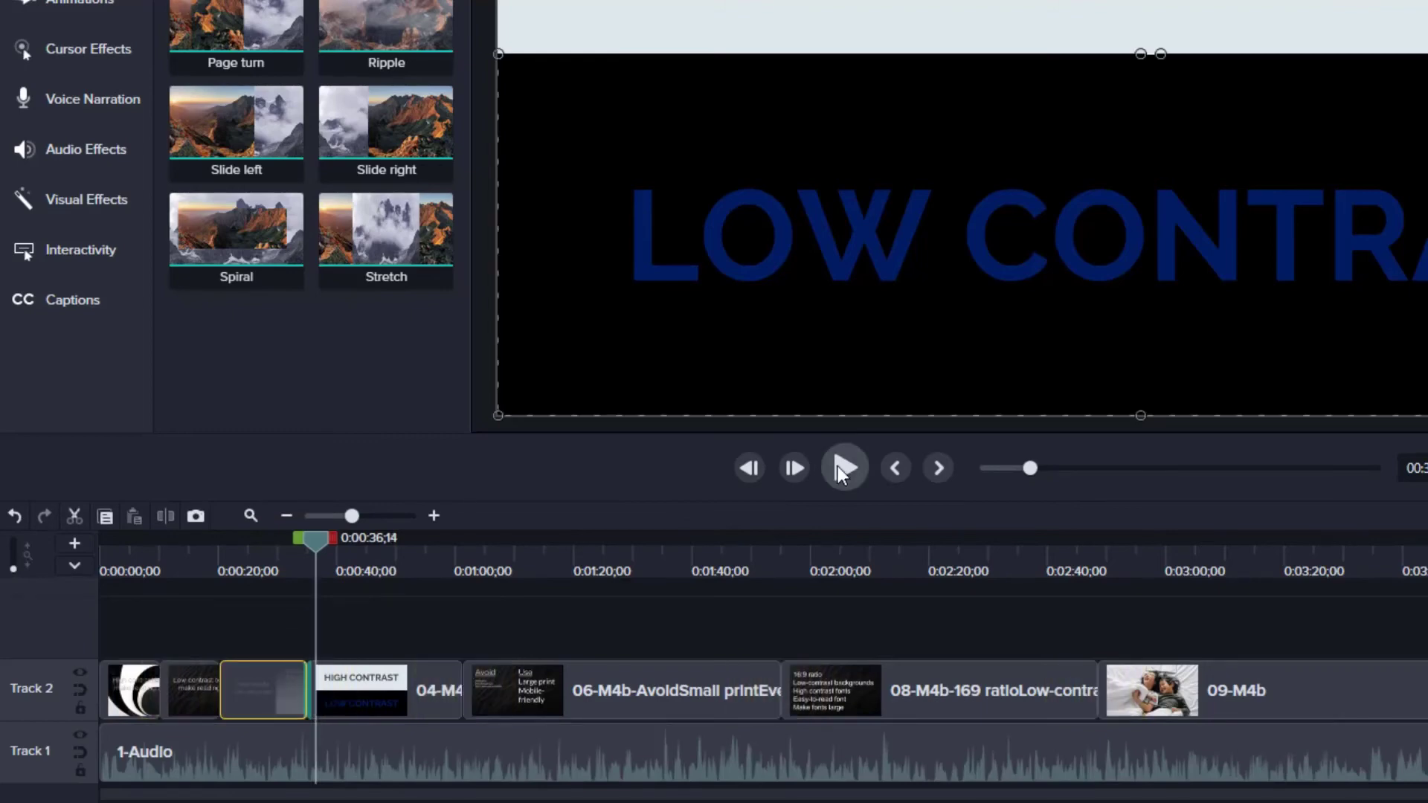
Resize the Slide left transition on Track 2 until its duration reads 02;00.
left_click_drag(301, 550, 421, 527)
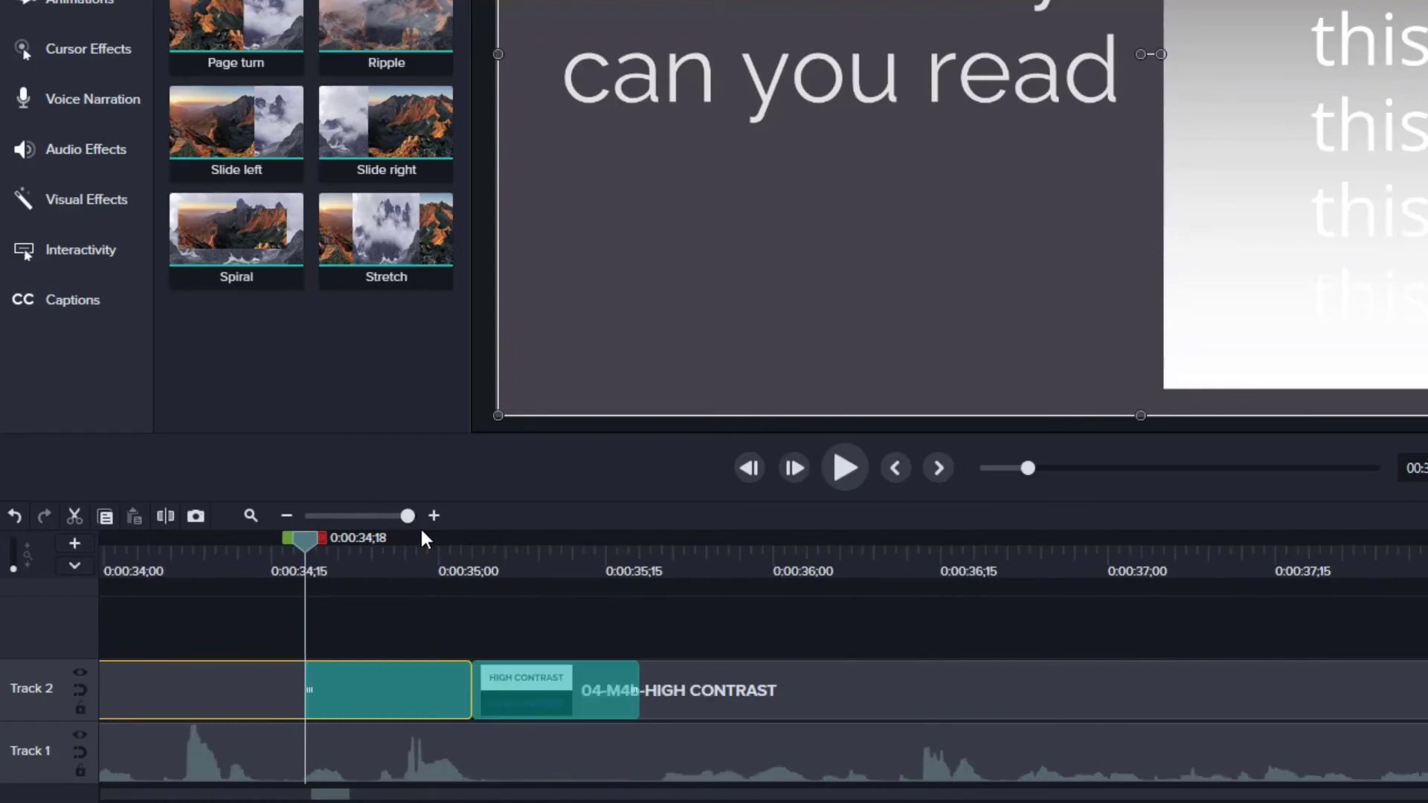
left_click(330, 692)
left_click_drag(330, 692, 141, 687)
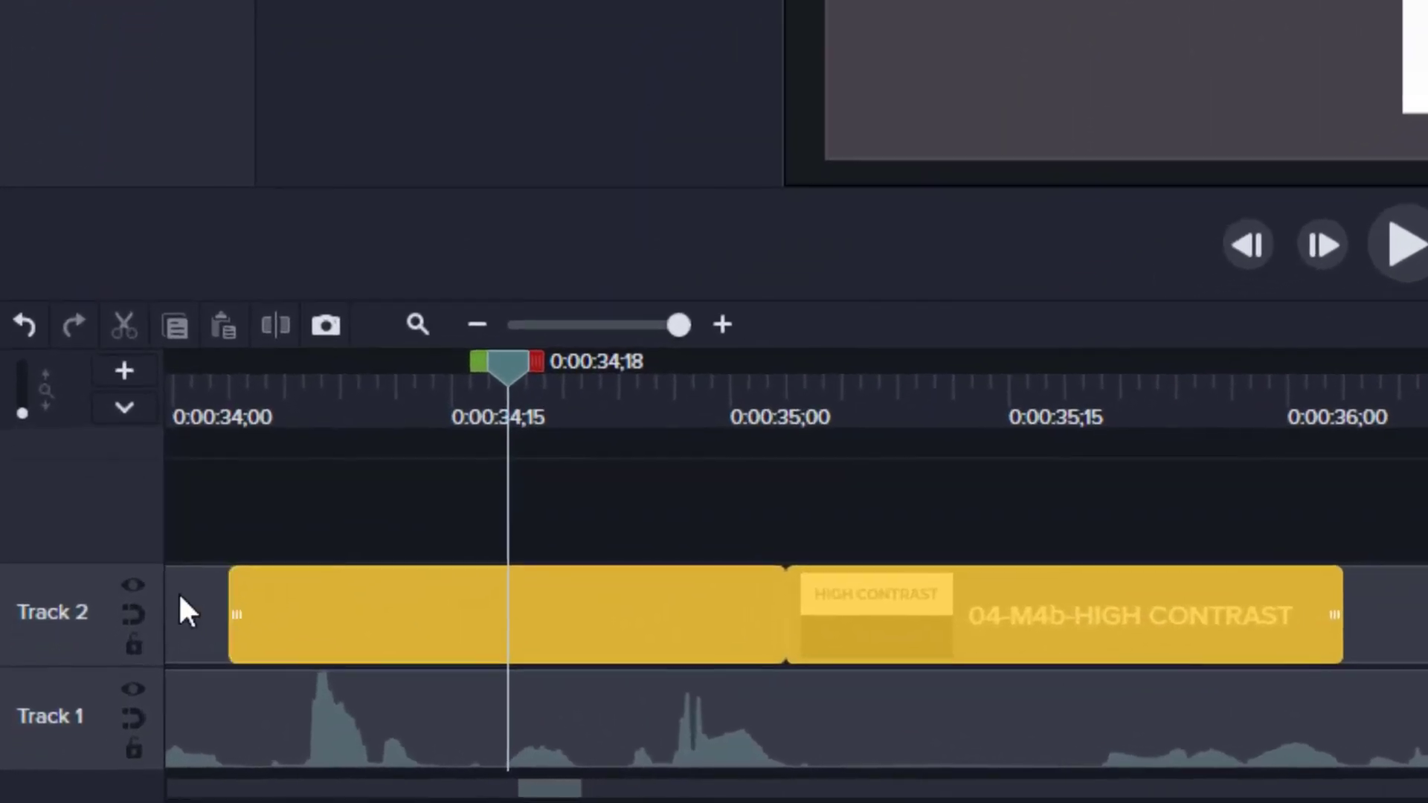
left_click(148, 686)
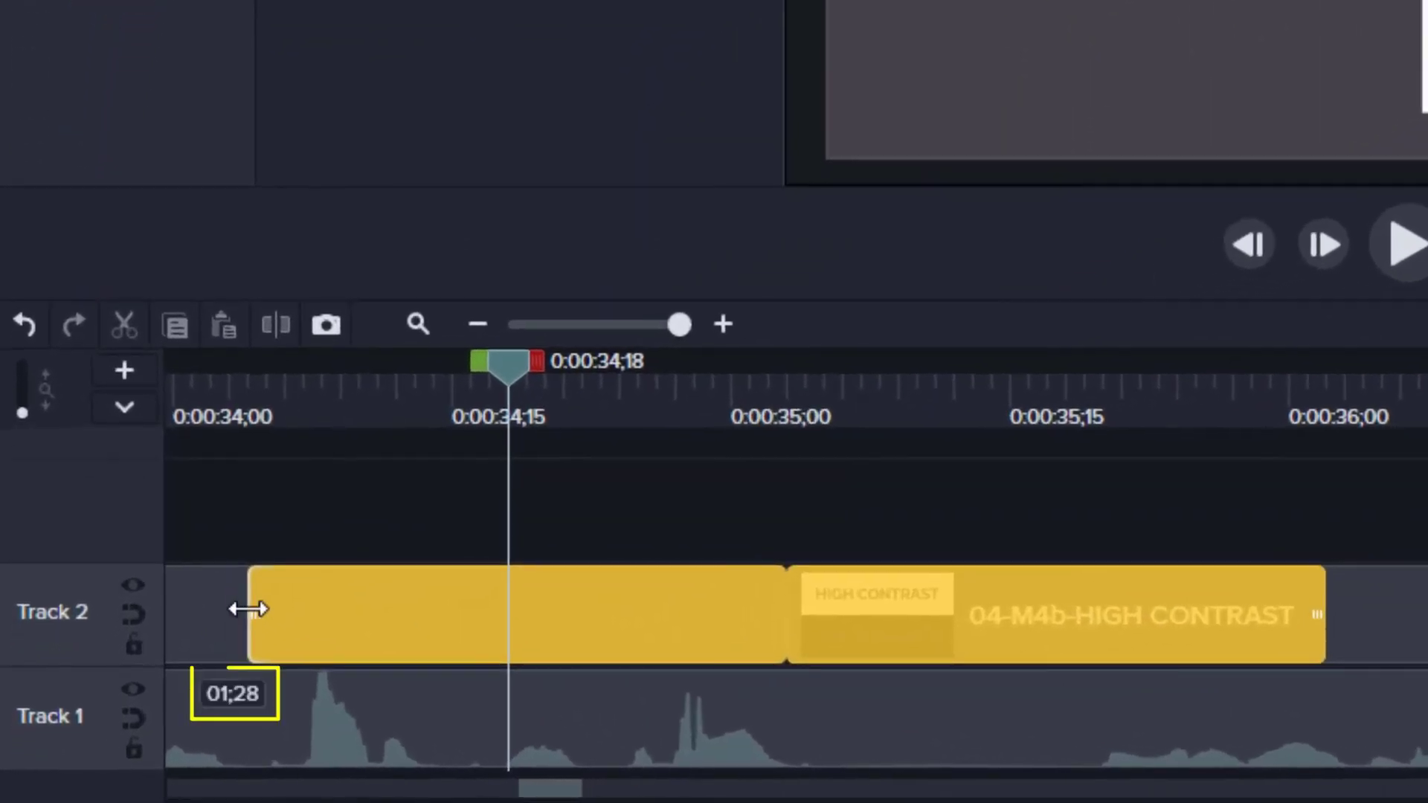
left_click_drag(248, 609, 235, 609)
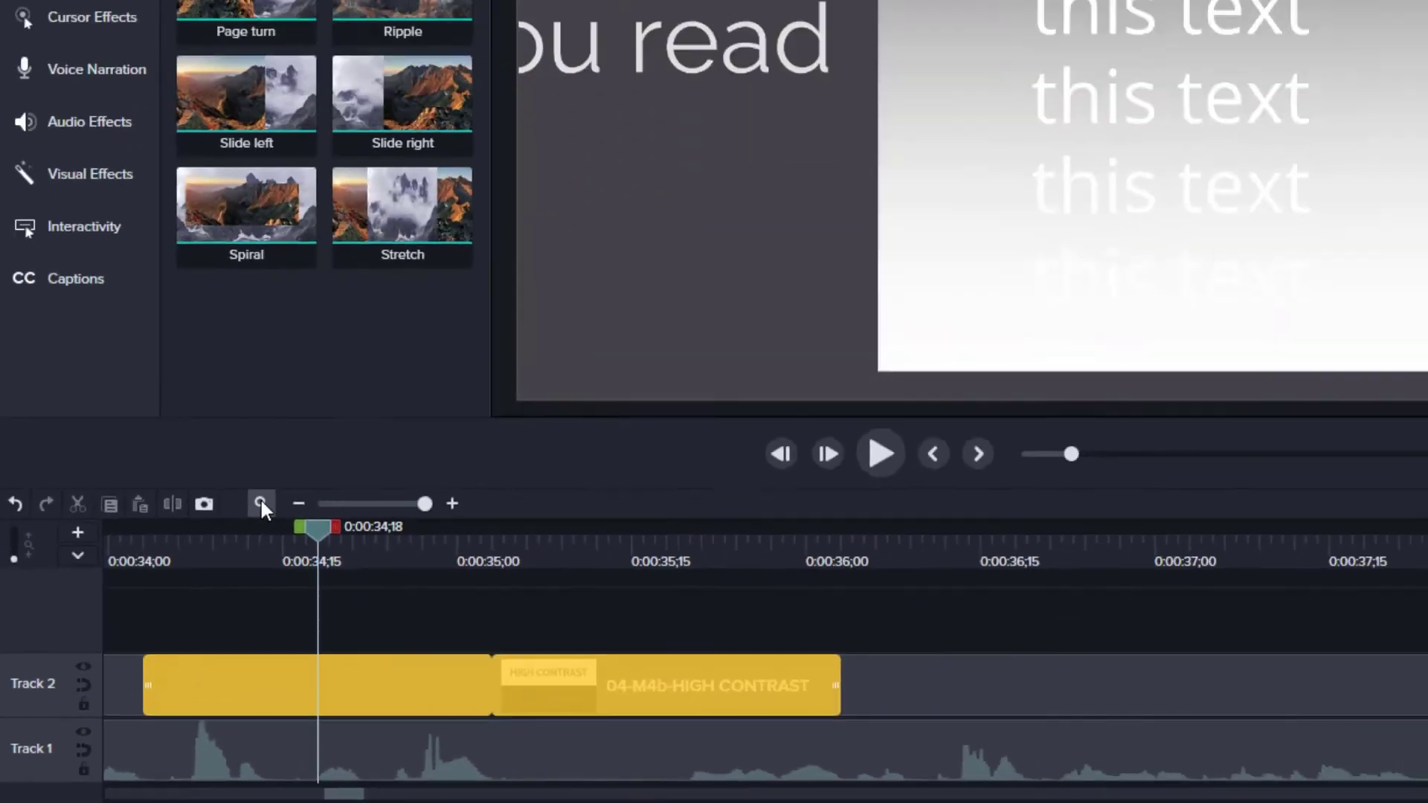
Fit the timeline, select all media on Track 2, and apply the Slide left transition to every slide.
left_click(418, 325)
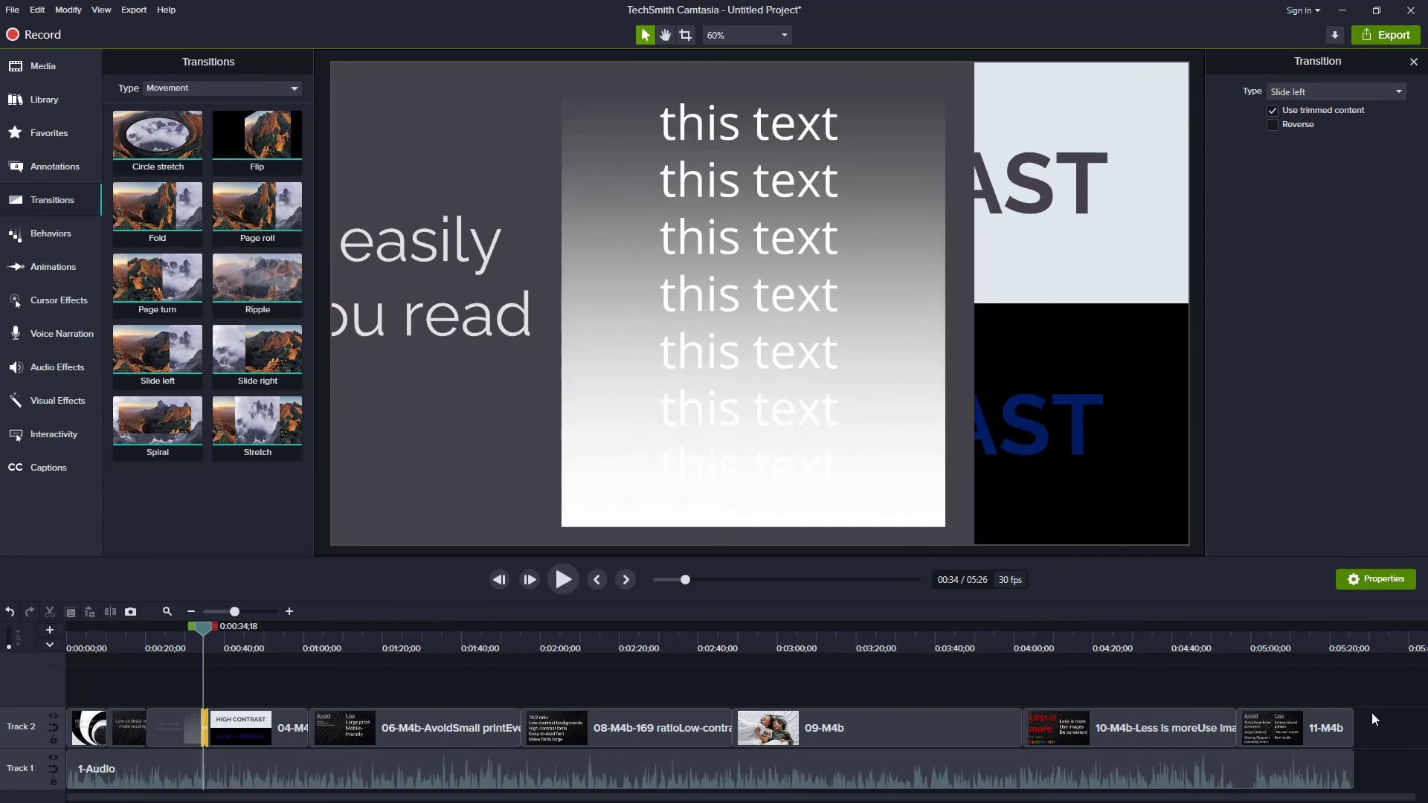
left_click_drag(1373, 697, 100, 719)
left_click(519, 676)
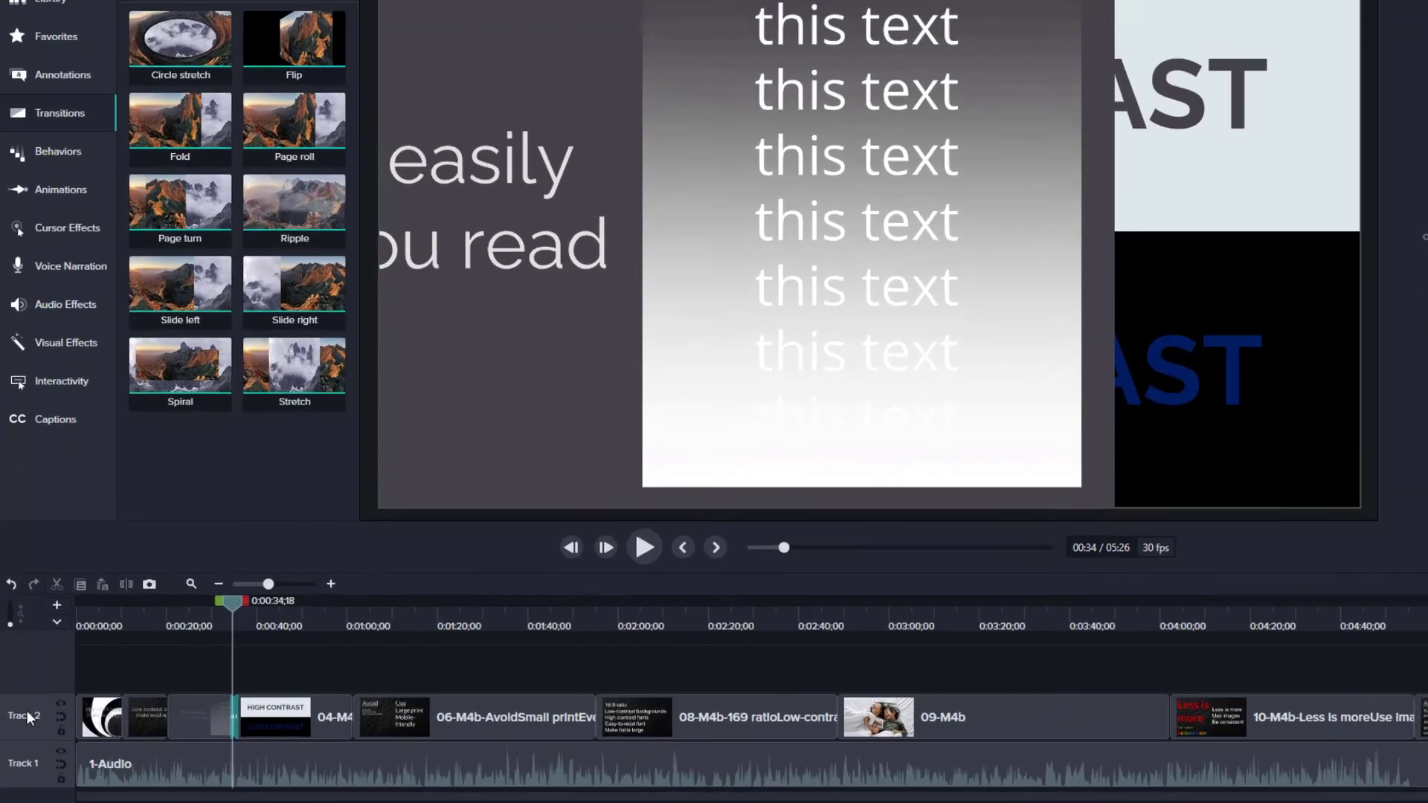
right_click(31, 711)
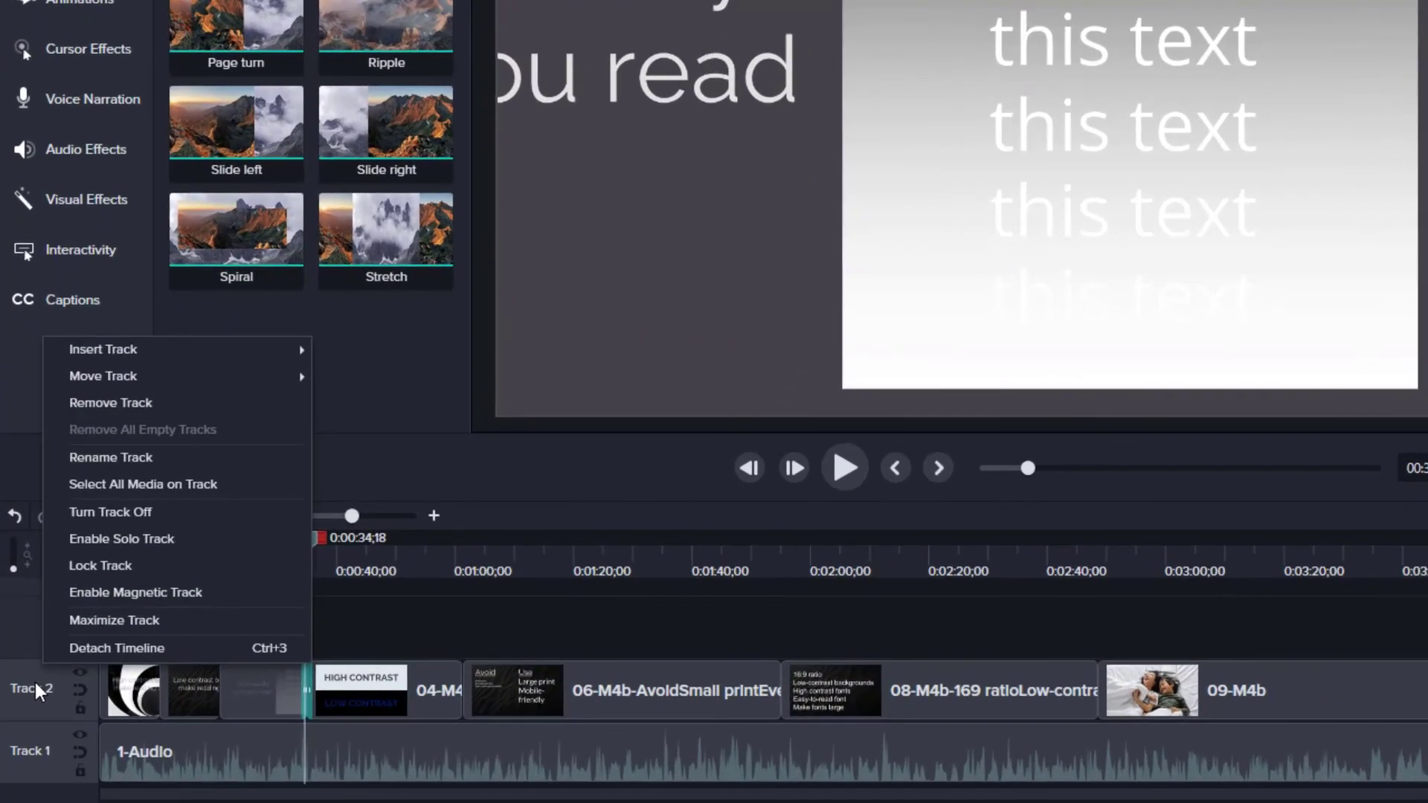
left_click(188, 484)
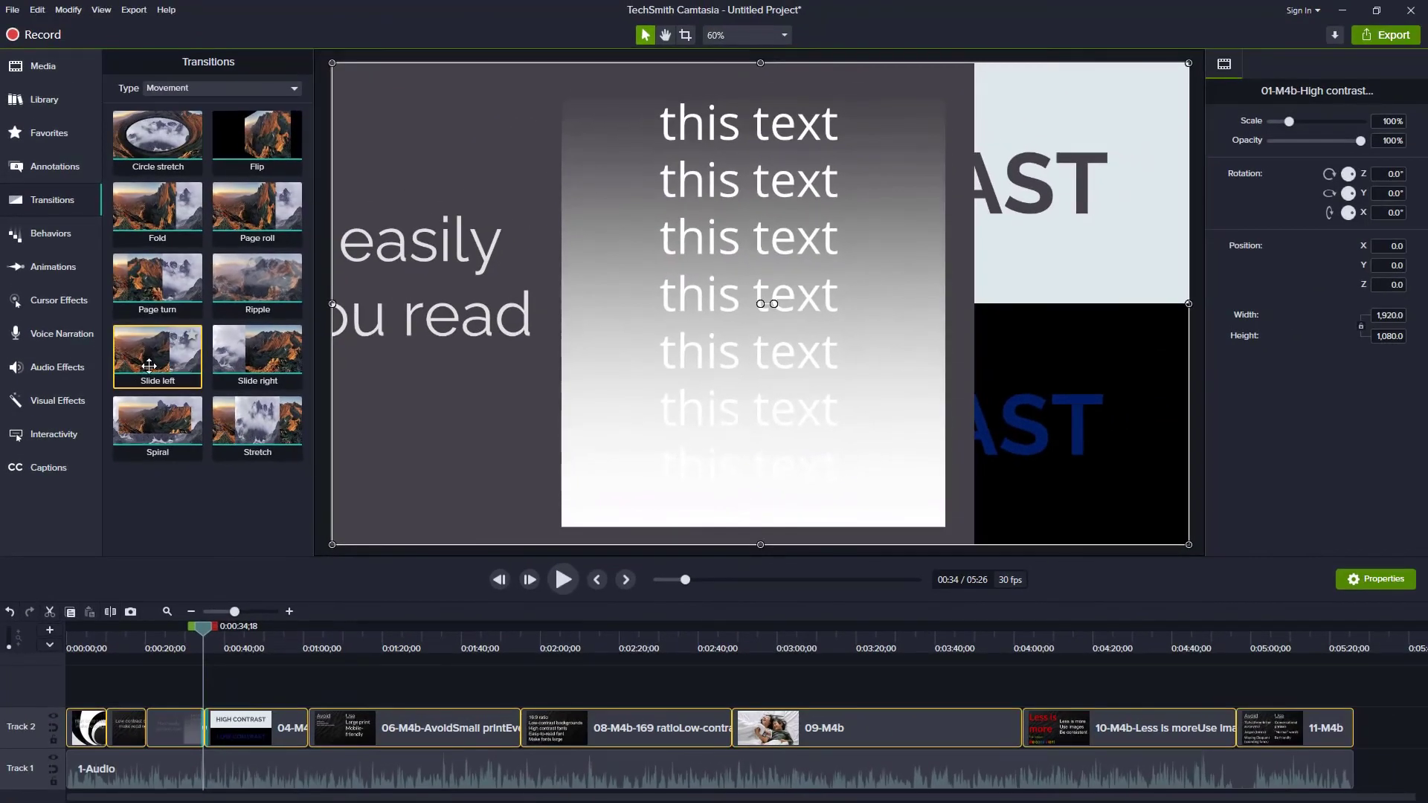
left_click_drag(149, 365, 302, 731)
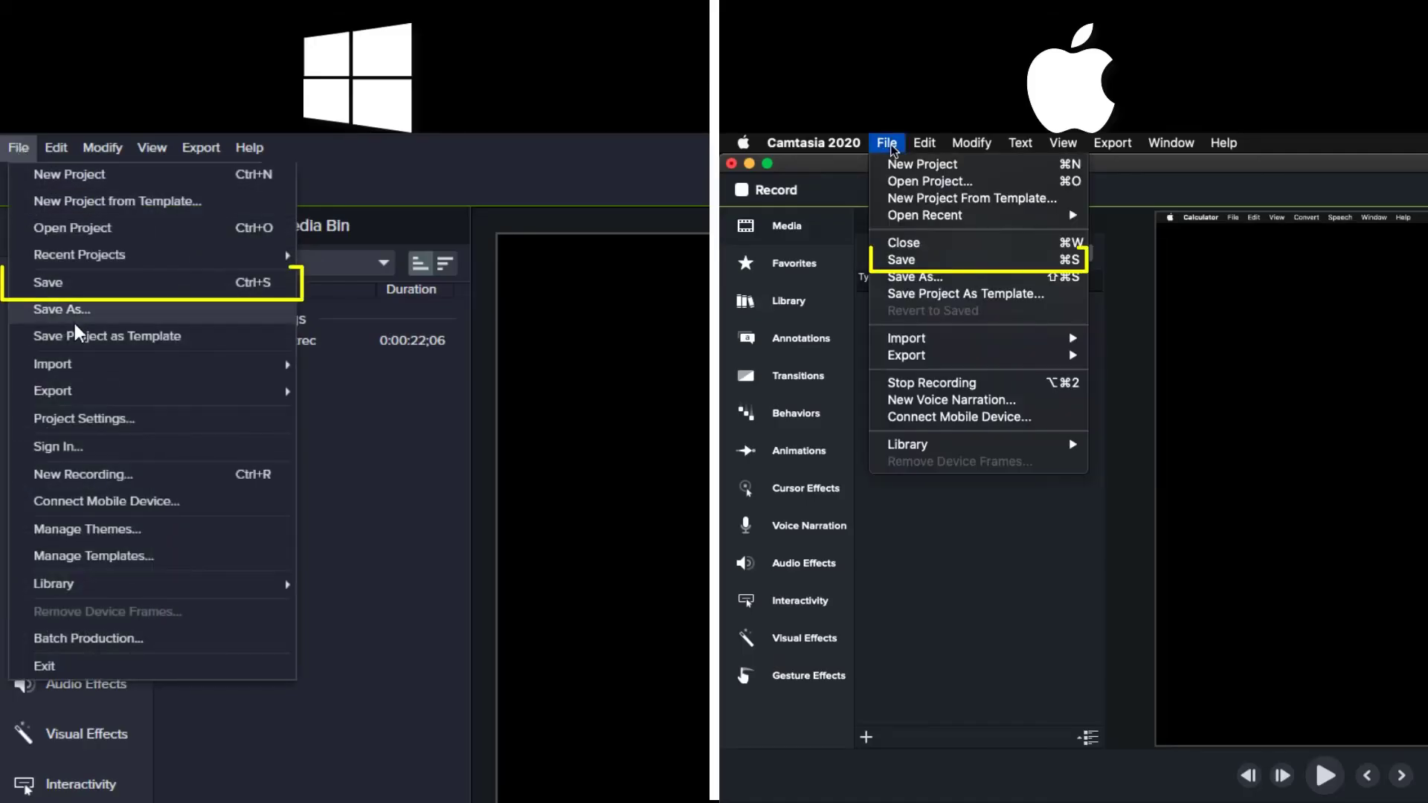
Save the project, replacing the default name with 'Keep in DockPin an app to the'.
left_click(70, 297)
double_click(1046, 191)
type("Keep in Dock")
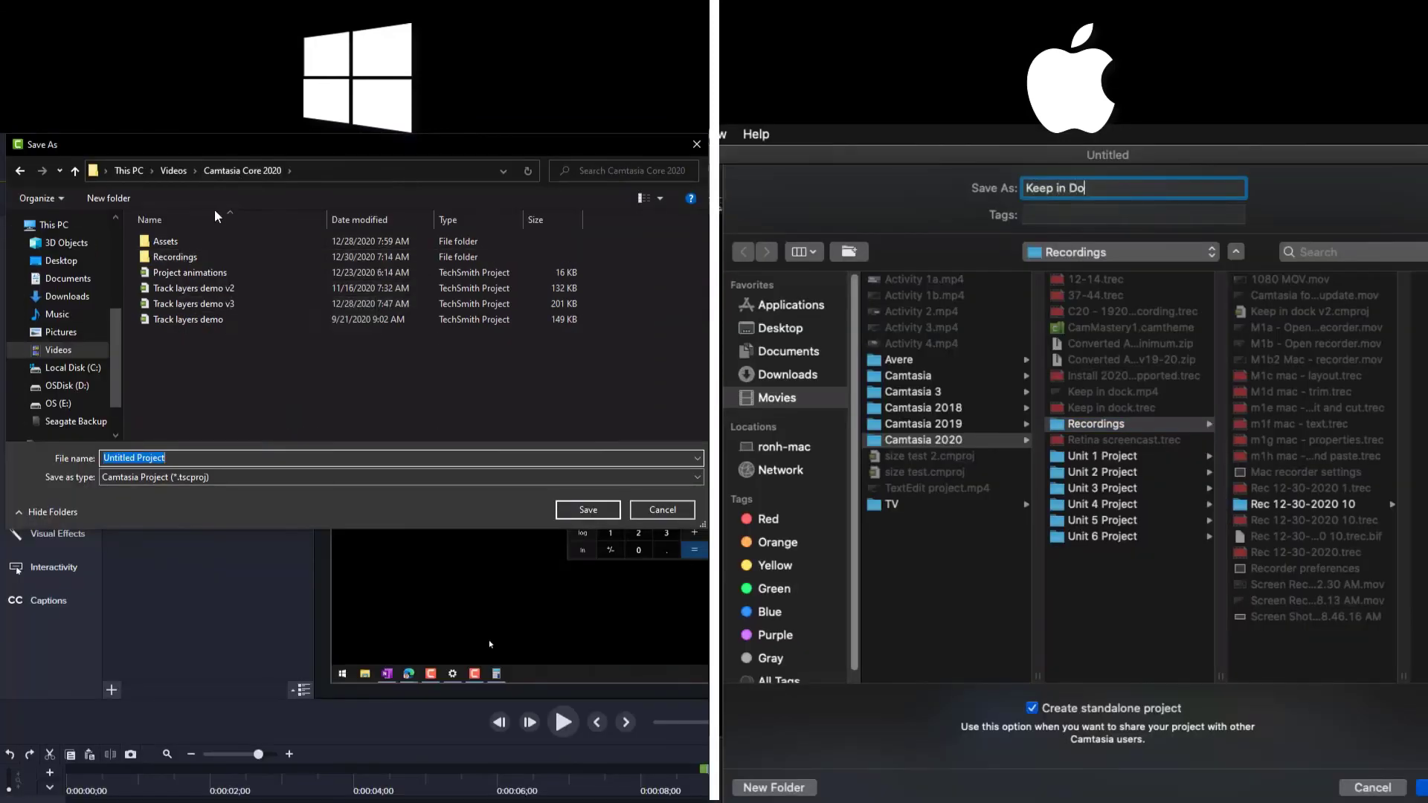
type("Pin an app to the")
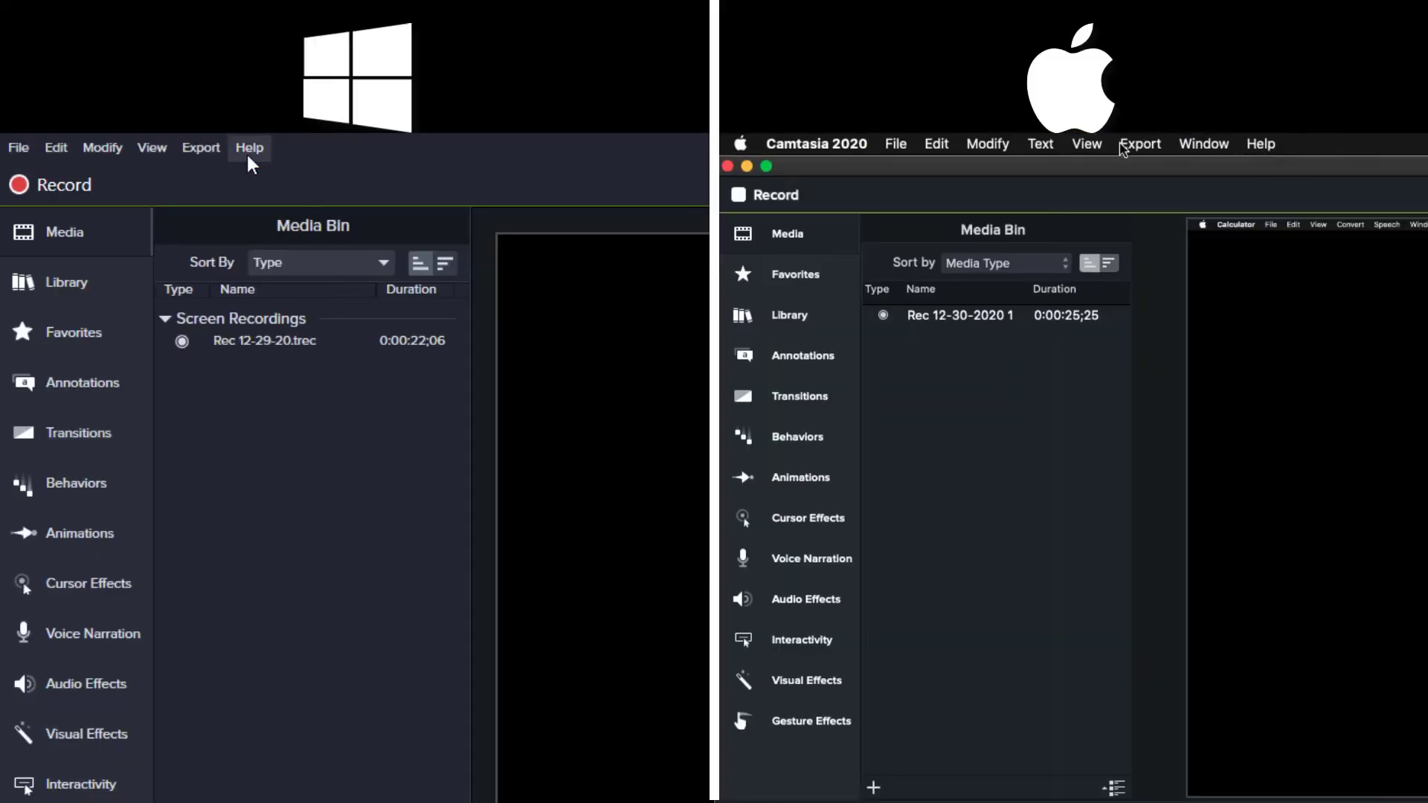
Export to a local file using the MP4 only (up to 1080p) preset on Windows and Mac.
left_click(200, 153)
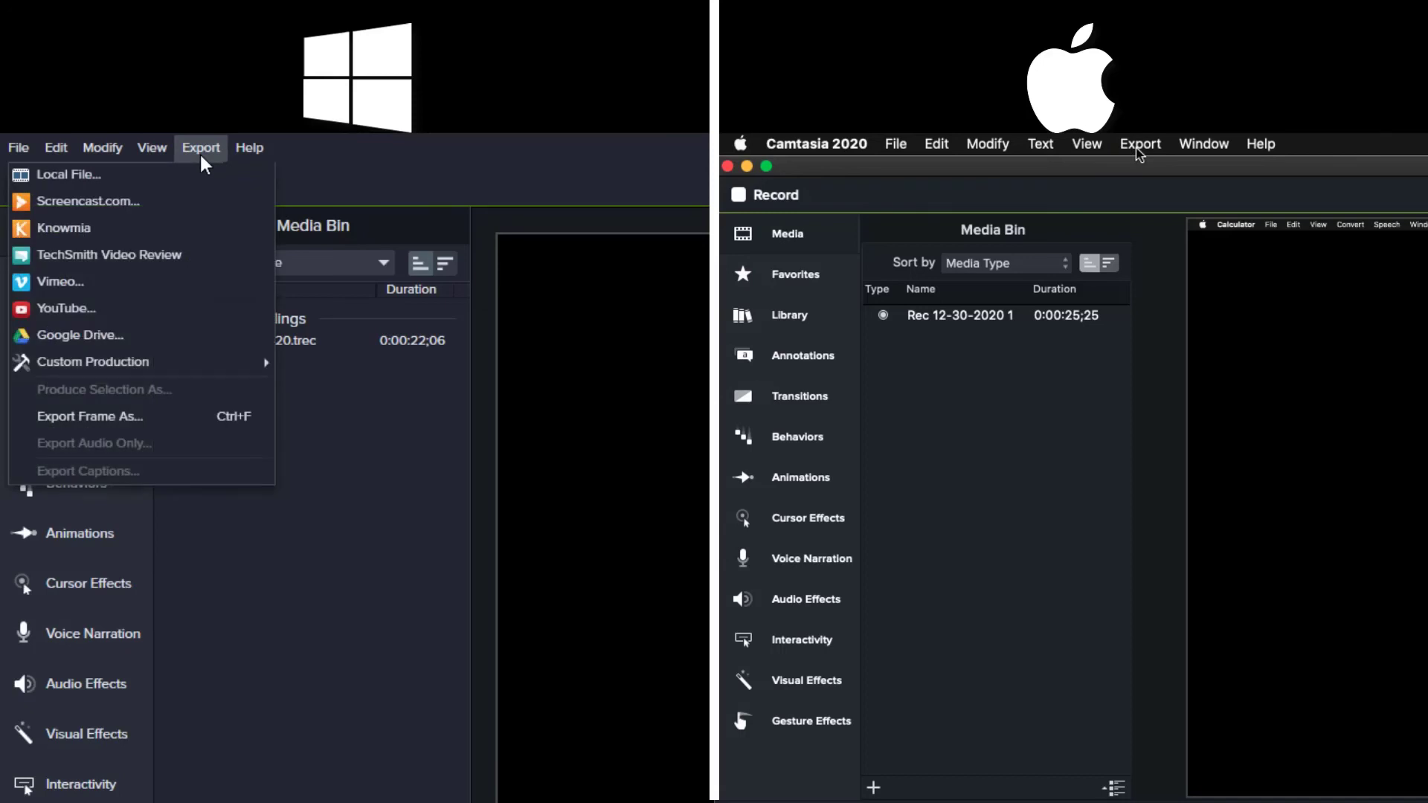
left_click(1138, 149)
left_click(197, 173)
left_click(1151, 176)
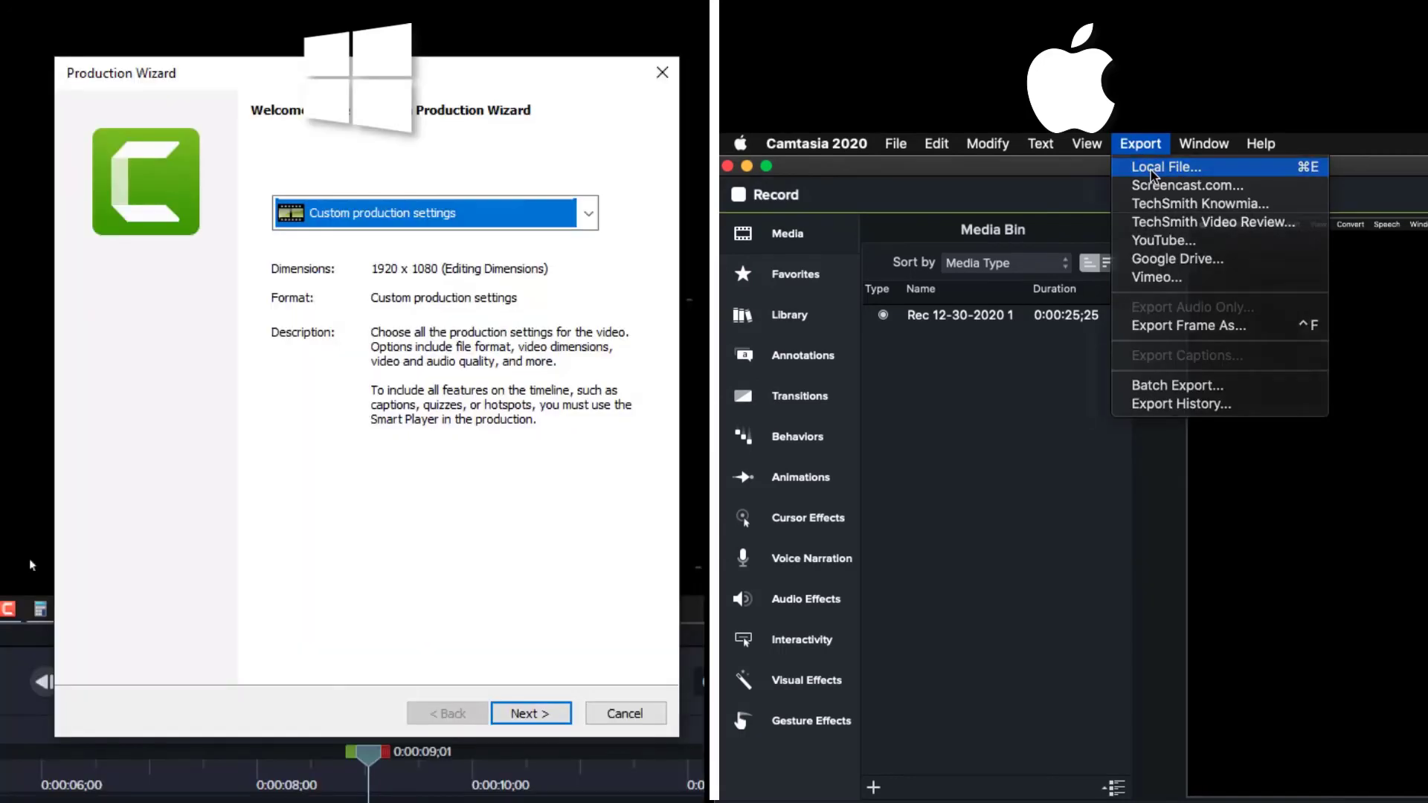
left_click(590, 215)
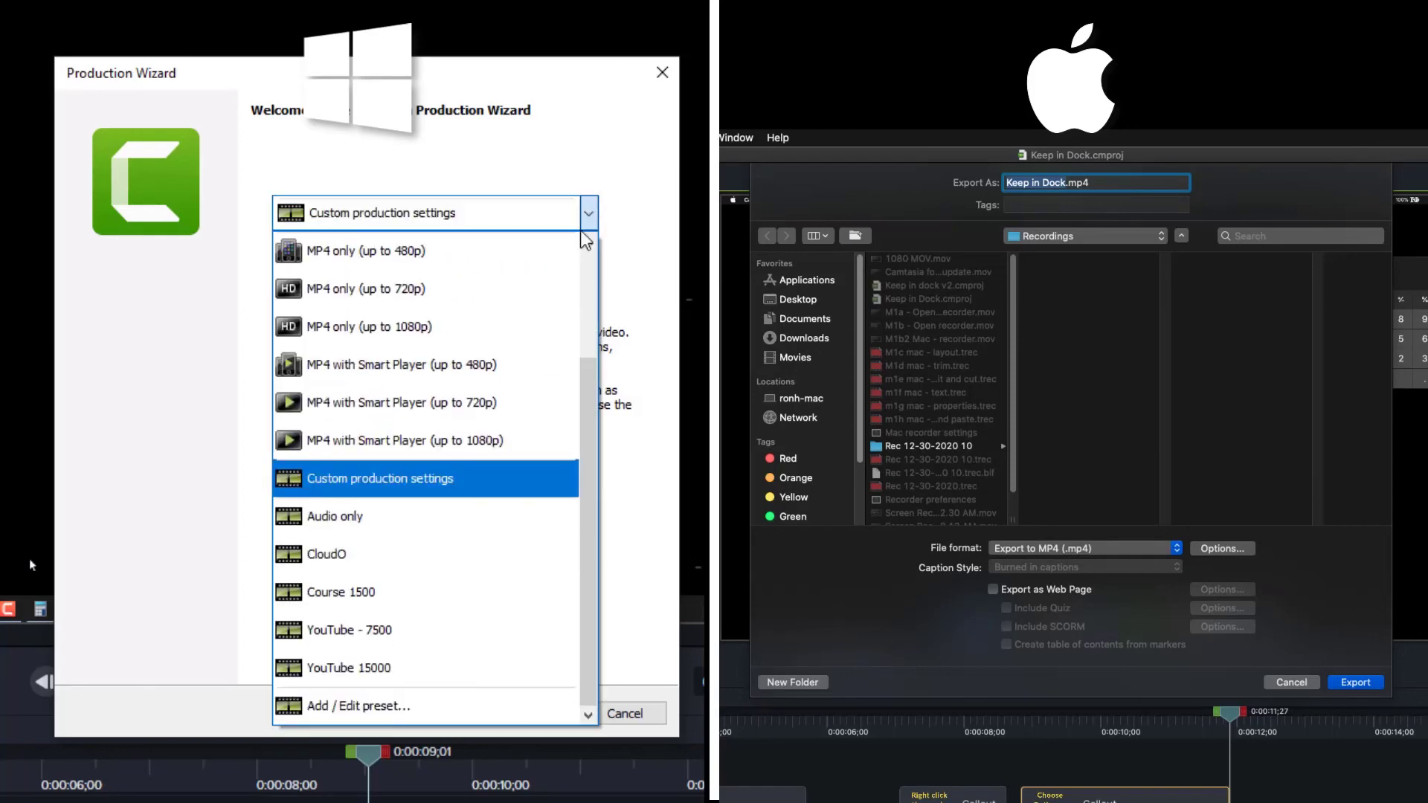
left_click(525, 338)
left_click(530, 722)
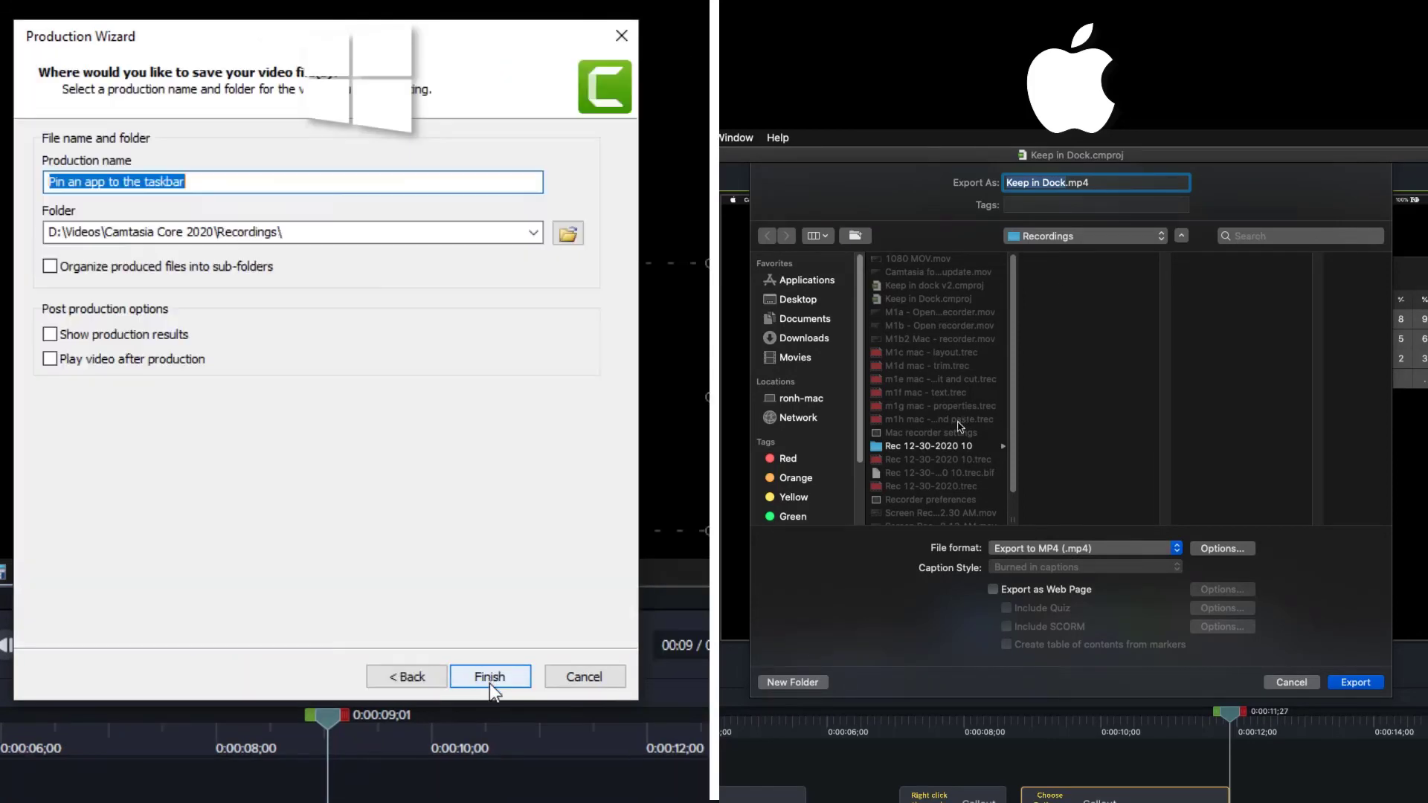
Set the Produced folder (Camtasia 2020 folder on the Mac) as output and start rendering the MP4.
left_click(567, 237)
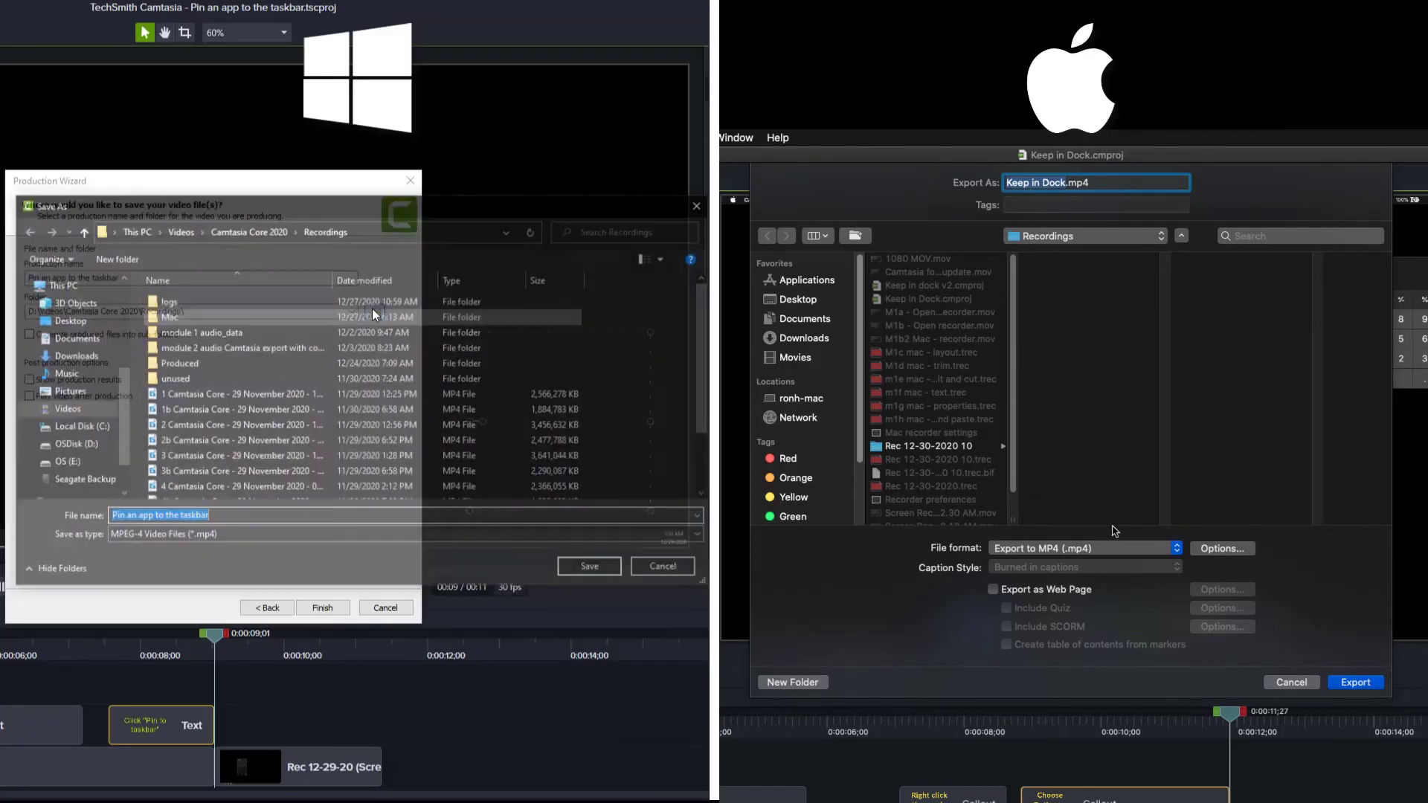
left_click(1086, 237)
left_click(1090, 253)
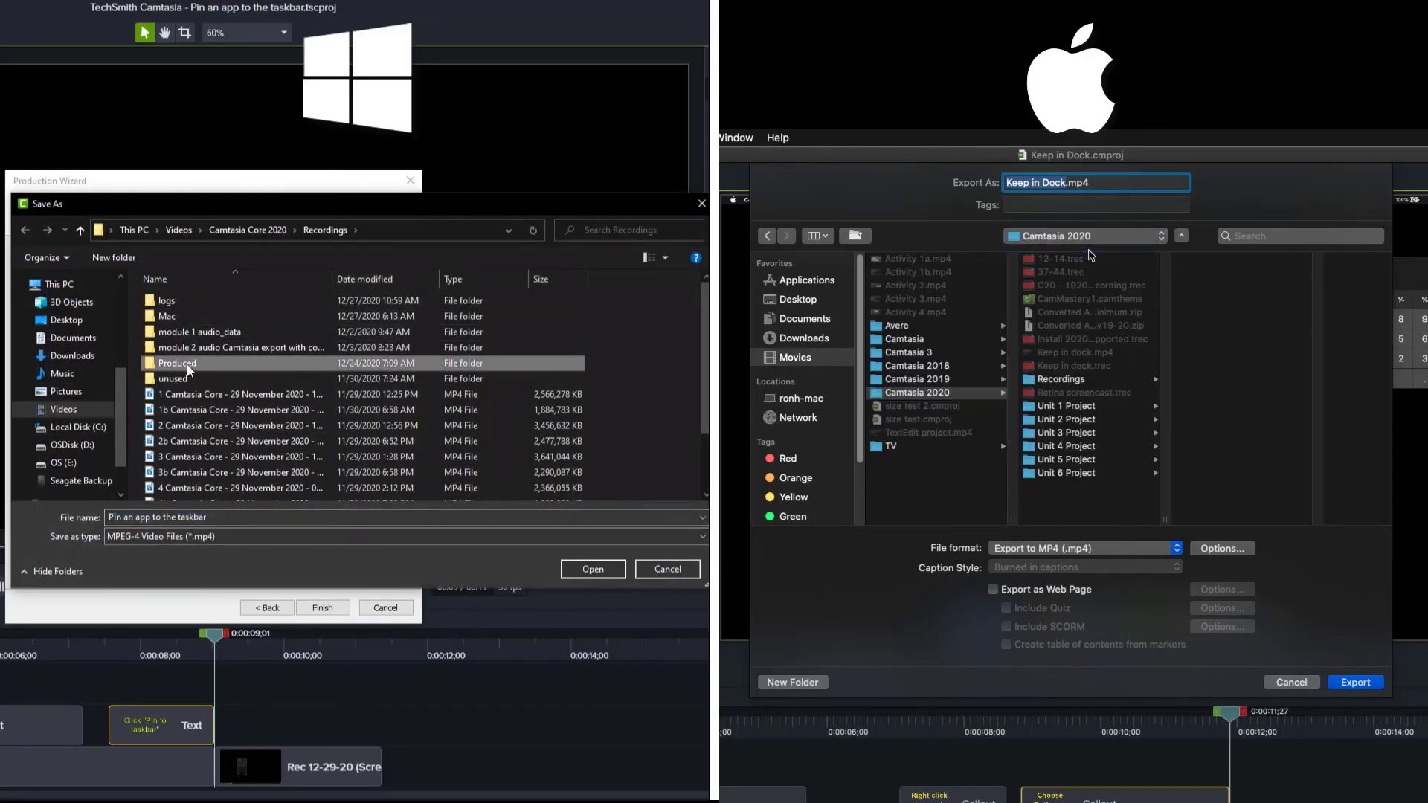
left_click(168, 364)
double_click(154, 364)
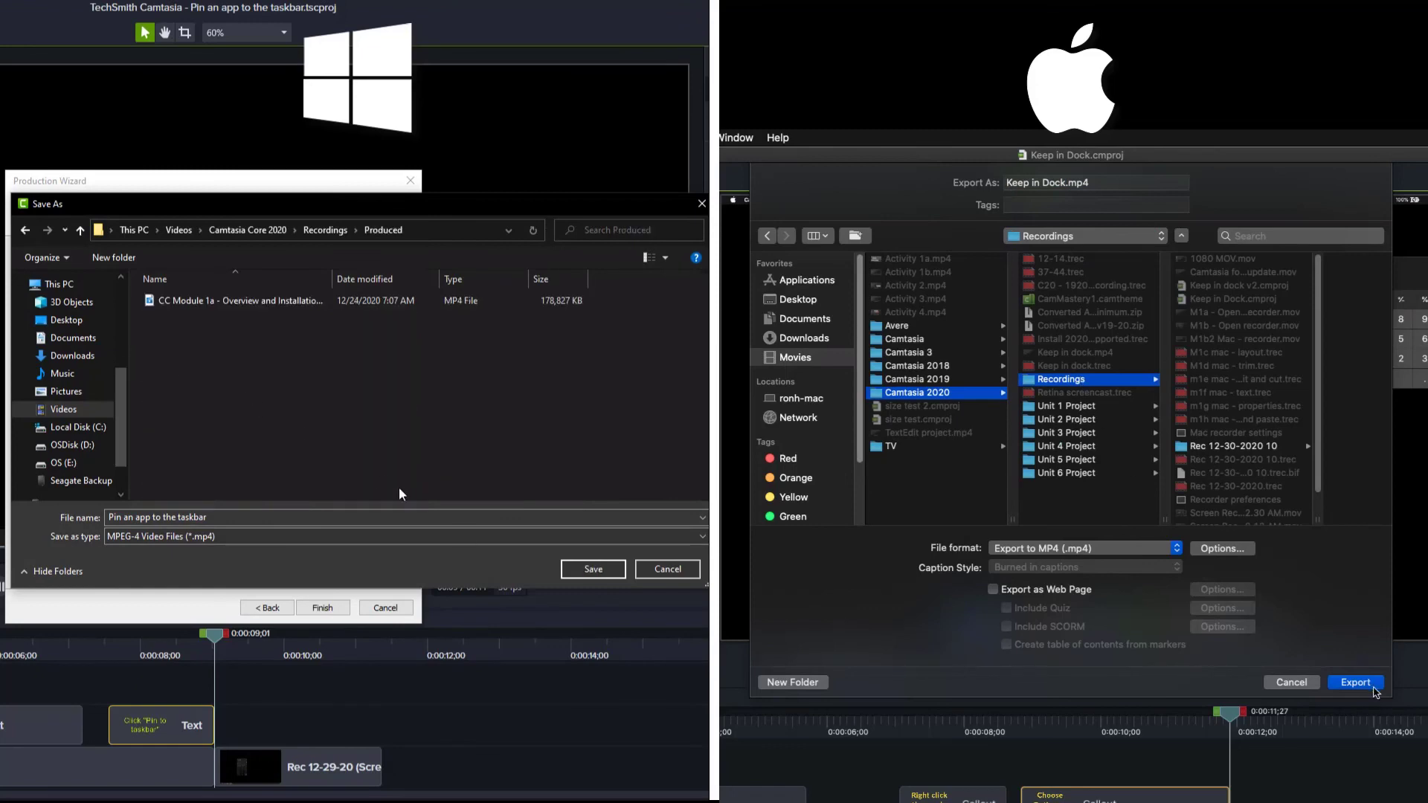
left_click(593, 569)
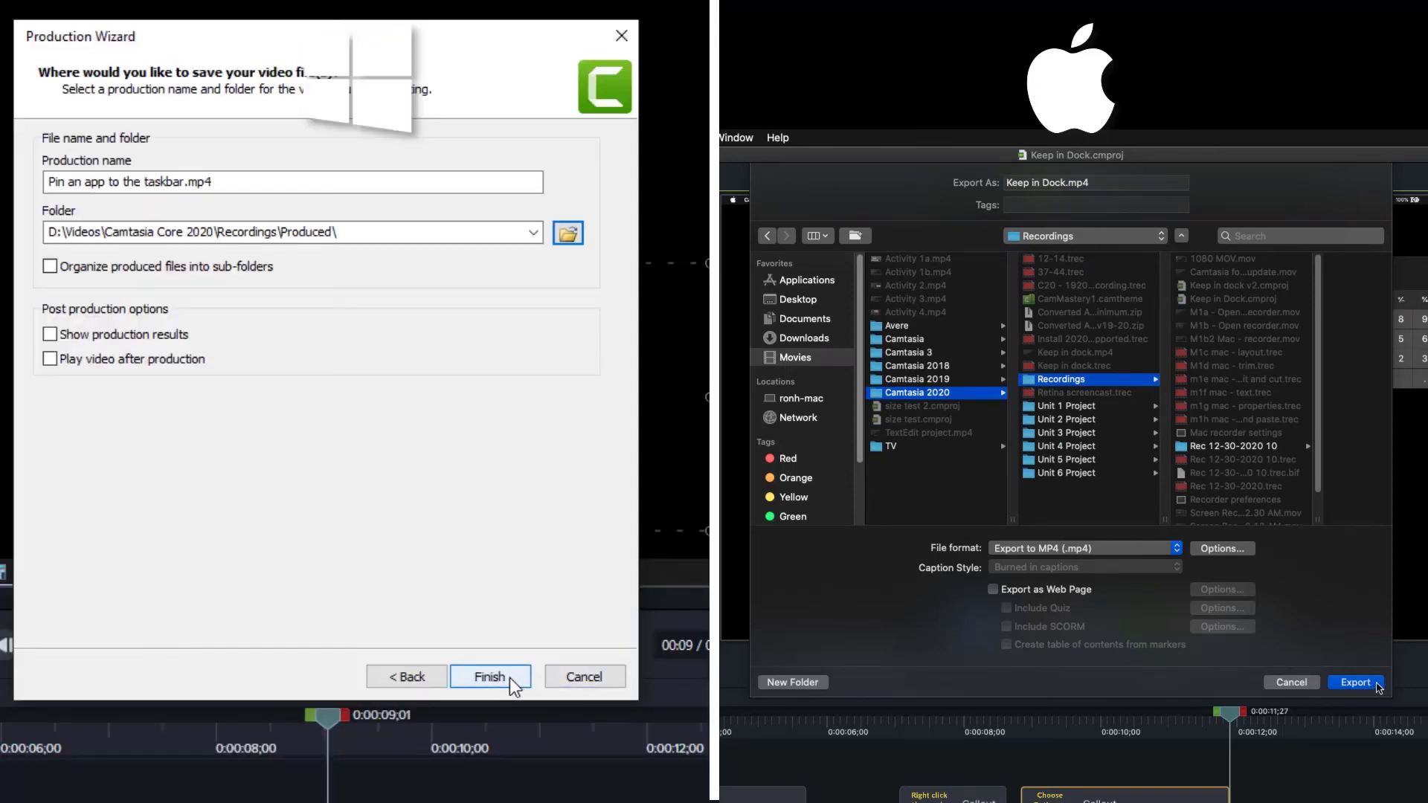
left_click(1377, 683)
left_click(490, 677)
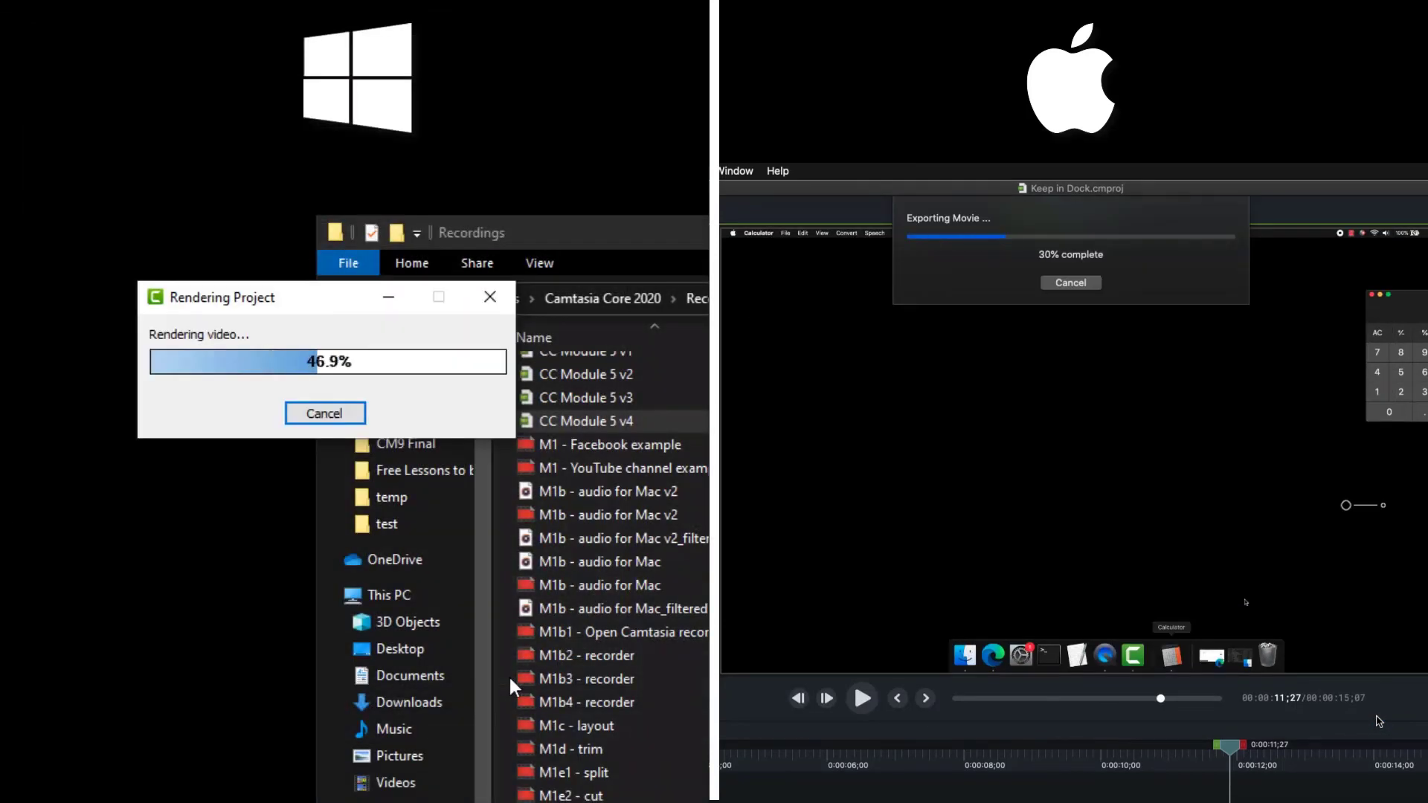